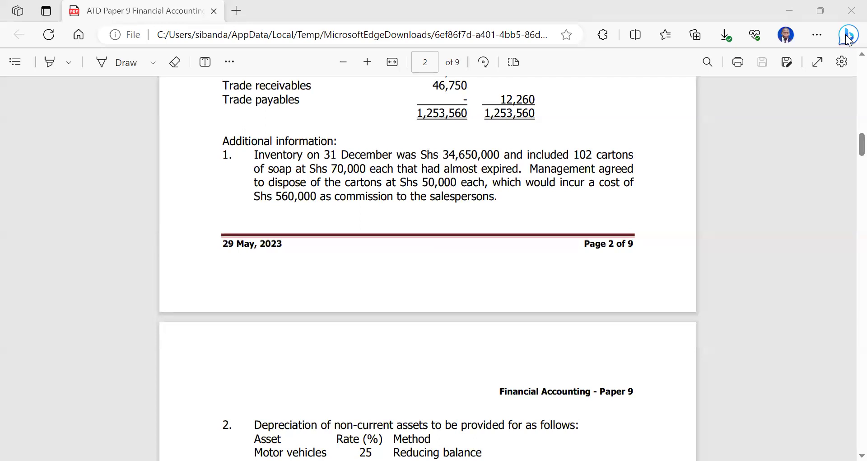
Step: Switch to the Book1 workbook in Excel, enlarge the sheet to 130%, and autofit column F to its values
{"action": "key", "text": "alt+Tab"}
{"action": "left_click", "coordinate": [833, 454]}
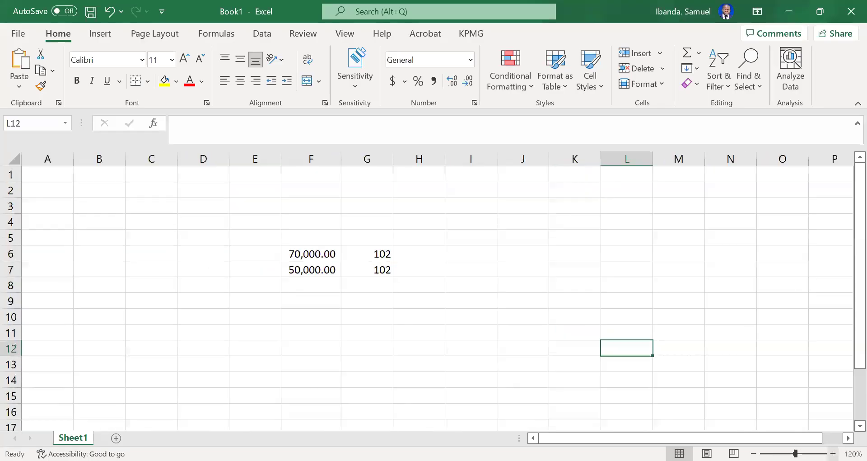
{"action": "left_click", "coordinate": [834, 454]}
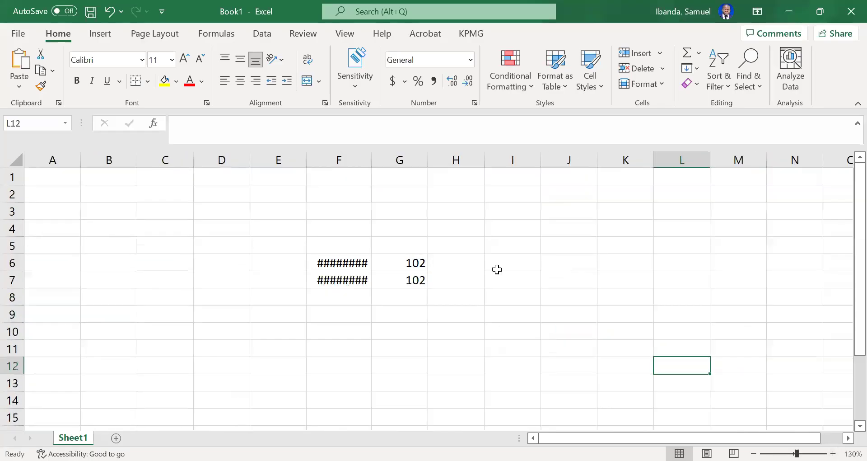
{"action": "double_click", "coordinate": [371, 158]}
Step: Calculate the amount in H6 with the formula =F6*G6 and fill it down to H7
{"action": "left_click", "coordinate": [499, 262]}
{"action": "type", "text": "="}
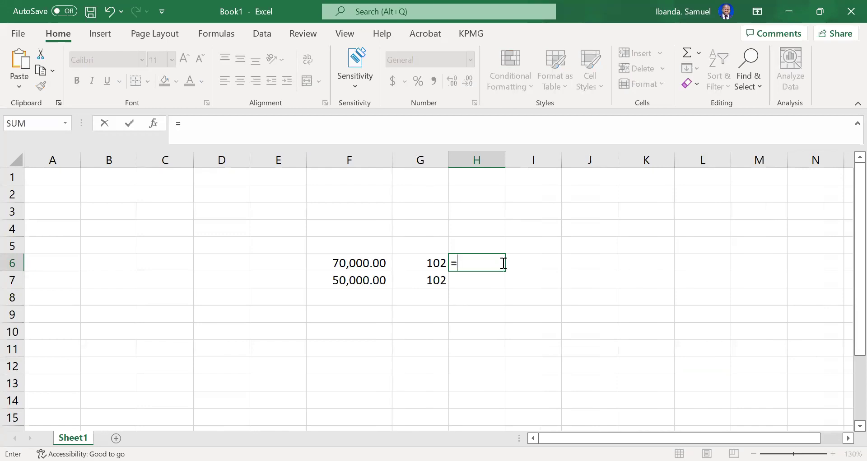
{"action": "left_click", "coordinate": [354, 263]}
{"action": "type", "text": "*"}
{"action": "left_click", "coordinate": [437, 264]}
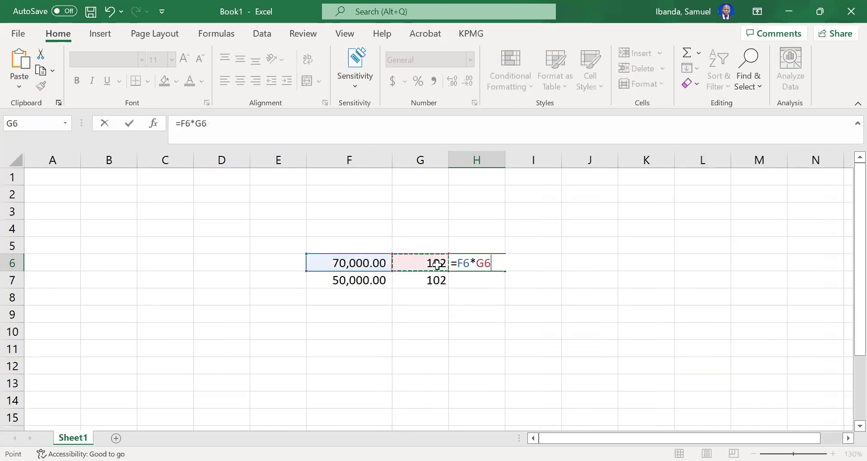
{"action": "key", "text": "Return"}
{"action": "left_click", "coordinate": [497, 262]}
{"action": "left_click_drag", "start_coordinate": [534, 270], "coordinate": [536, 287]}
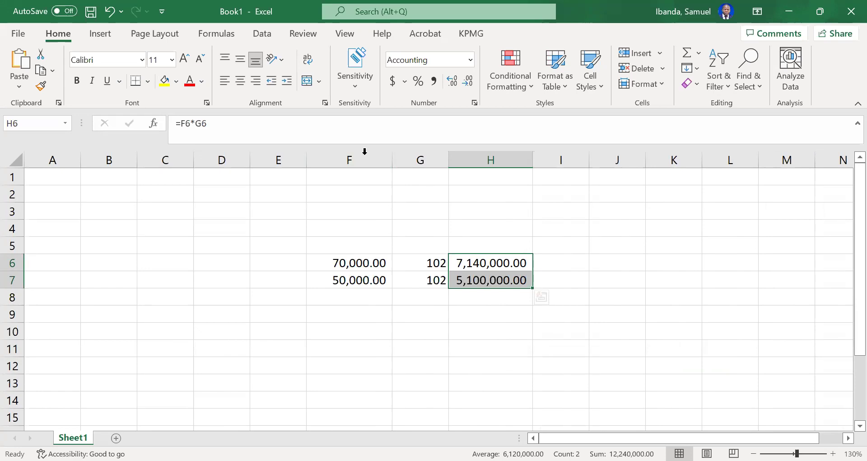
Step: Narrow columns F and E, keeping F just wide enough to show its full values
{"action": "left_click_drag", "start_coordinate": [392, 160], "coordinate": [371, 159]}
{"action": "left_click_drag", "start_coordinate": [305, 159], "coordinate": [285, 159]}
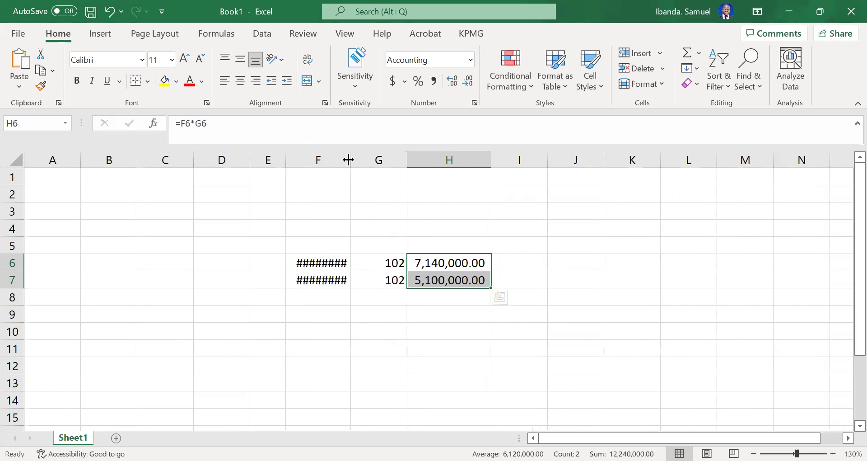
{"action": "left_click_drag", "start_coordinate": [348, 159], "coordinate": [367, 161]}
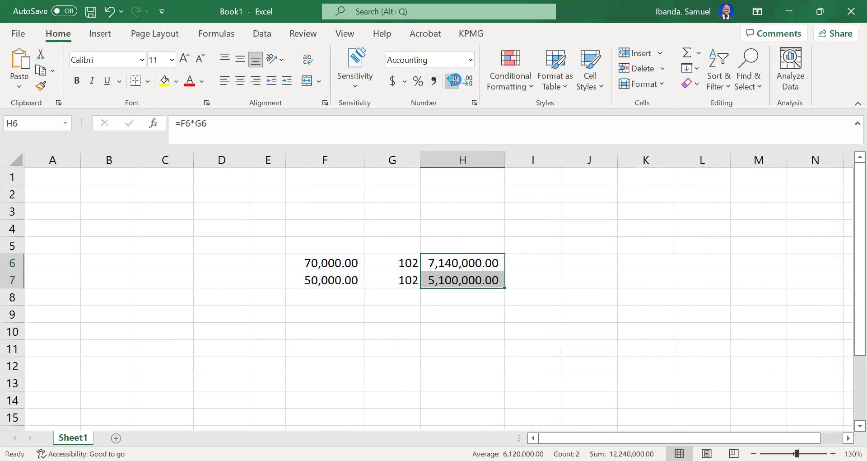
Step: Format the calculated amounts in H6:H7 to show no decimal places
{"action": "left_click", "coordinate": [452, 80]}
{"action": "left_click", "coordinate": [466, 79]}
{"action": "left_click", "coordinate": [466, 79]}
{"action": "left_click", "coordinate": [465, 80]}
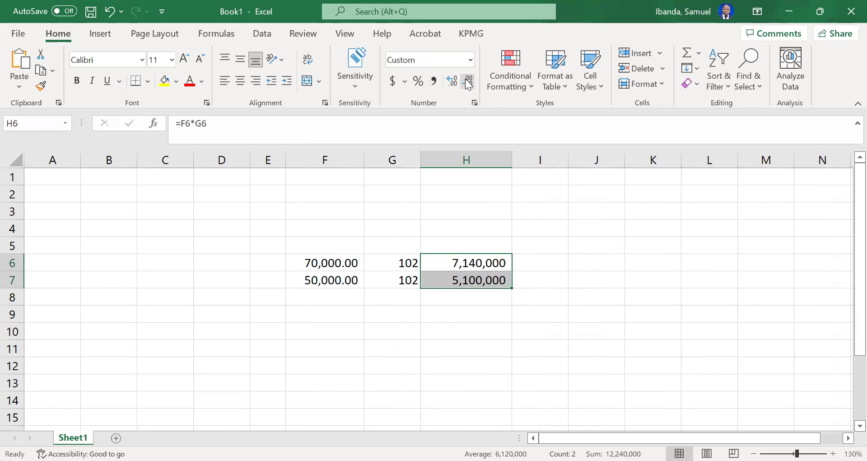
Step: Enter the heading "Inventory Expired" in cell F4
{"action": "left_click", "coordinate": [331, 232]}
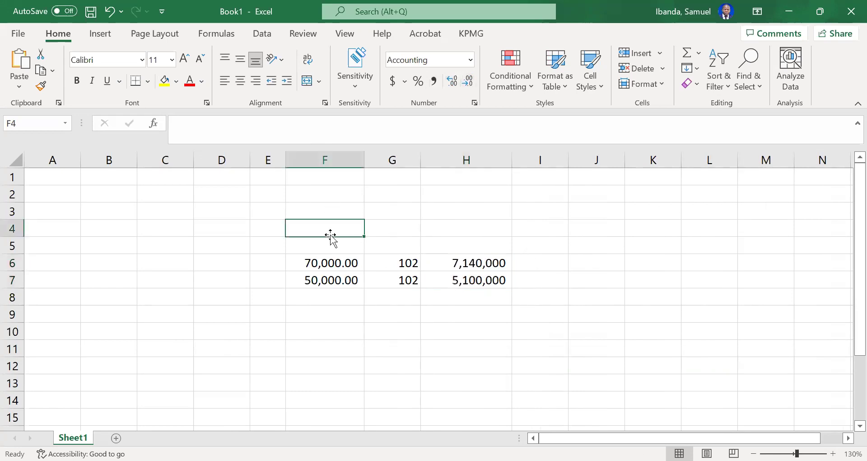
{"action": "type", "text": "iNVENTOR"}
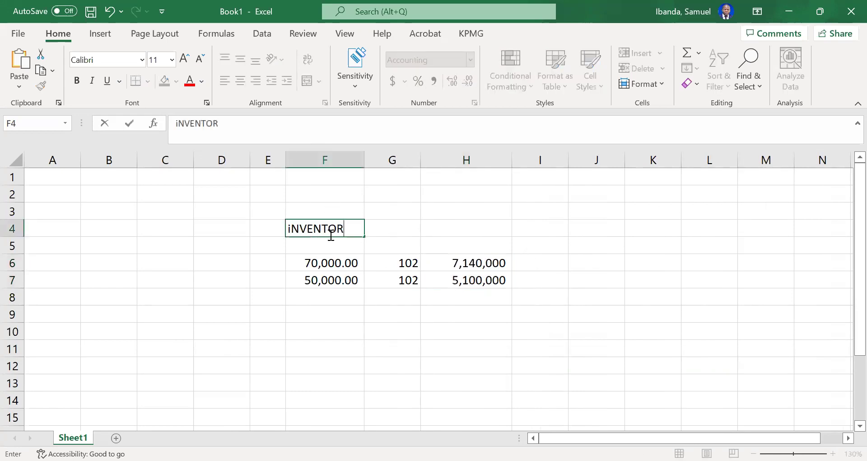
{"action": "type", "text": "Y Expired"}
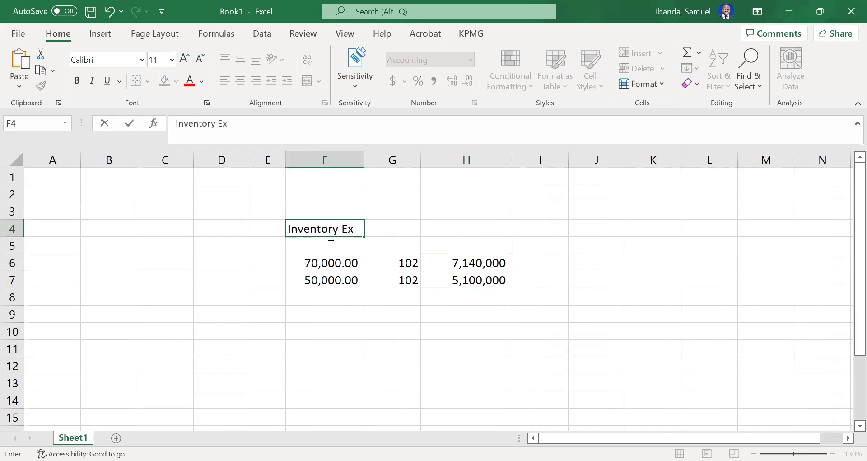
{"action": "key", "text": "Return"}
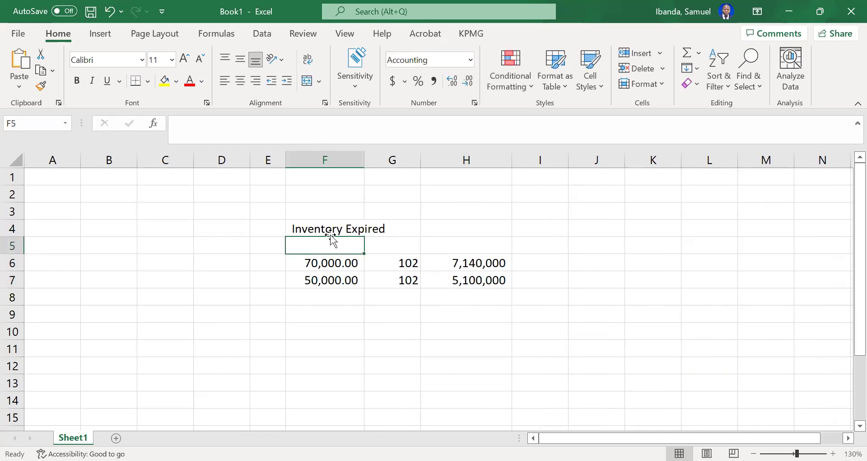
Step: Label cell F10 "Inventory at Year End" and enter 36650000 as its amount in H10
{"action": "left_click_drag", "start_coordinate": [329, 263], "coordinate": [333, 278]}
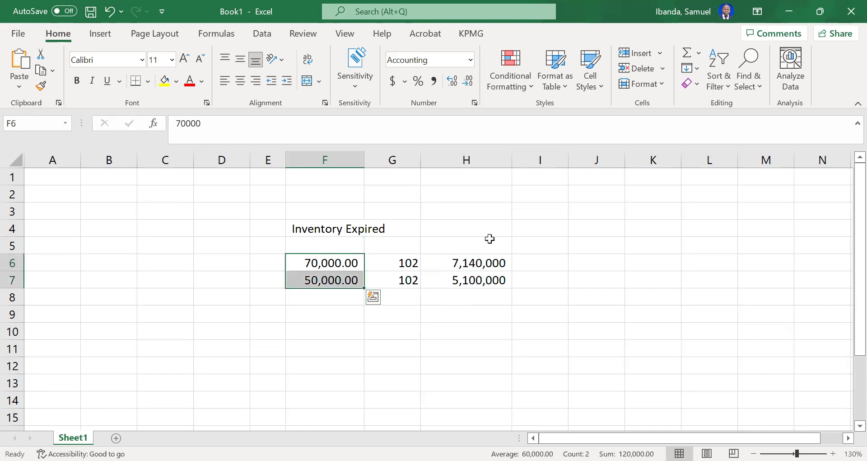
{"action": "left_click", "coordinate": [324, 332]}
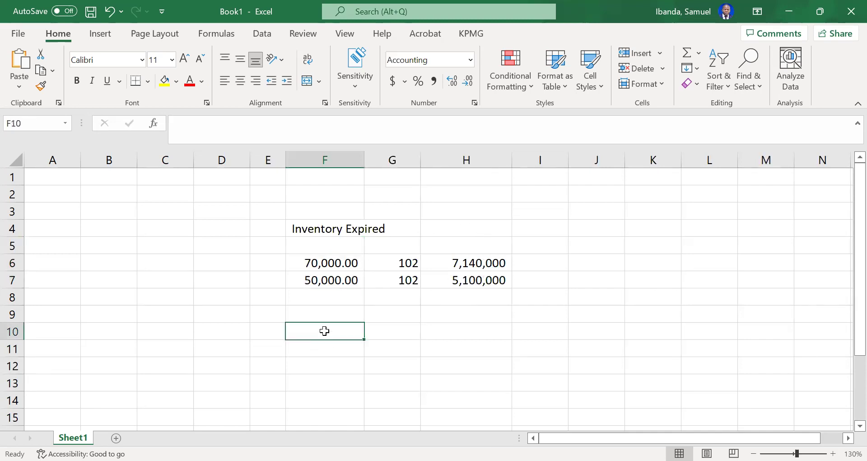
{"action": "type", "text": "Inventory at Year End"}
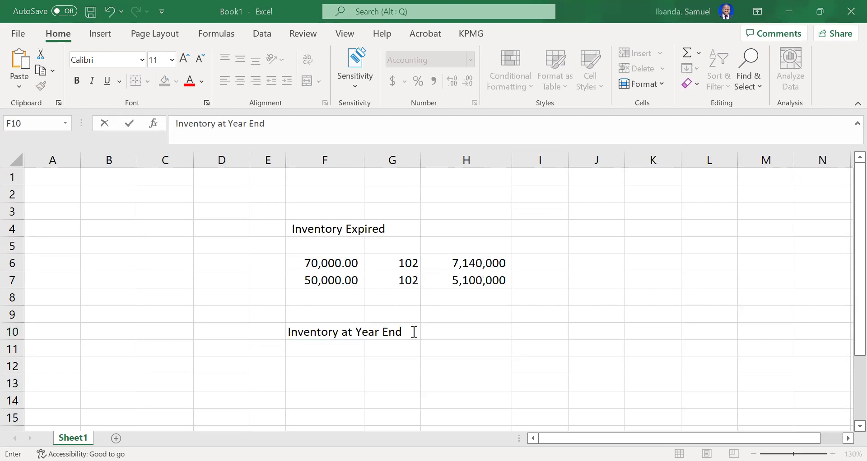
{"action": "left_click", "coordinate": [491, 328]}
{"action": "type", "text": "36"}
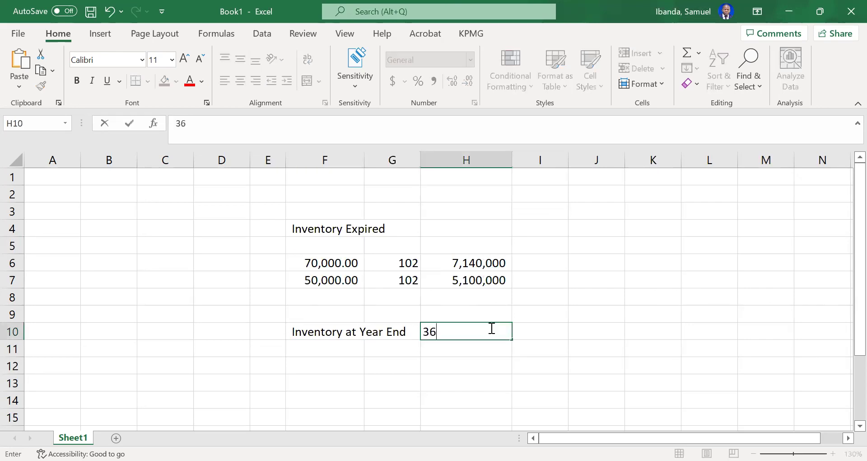
{"action": "type", "text": "650000"}
{"action": "key", "text": "Return"}
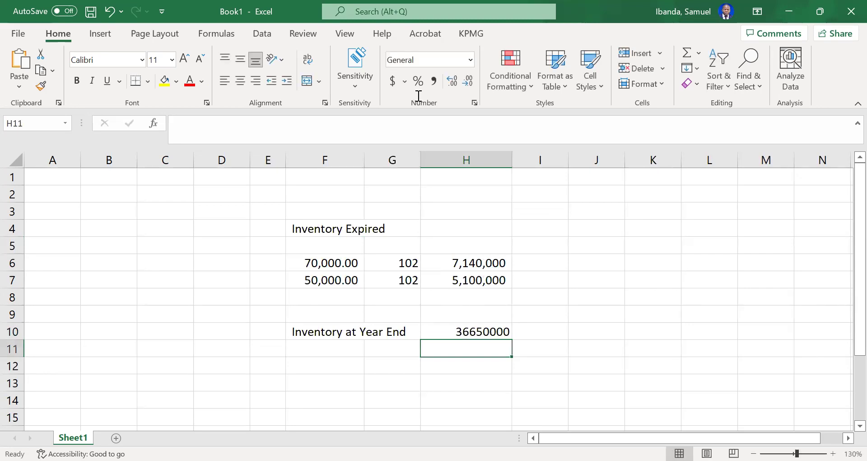
Step: Format all of column H with thousands separators and no decimal places
{"action": "left_click", "coordinate": [464, 156]}
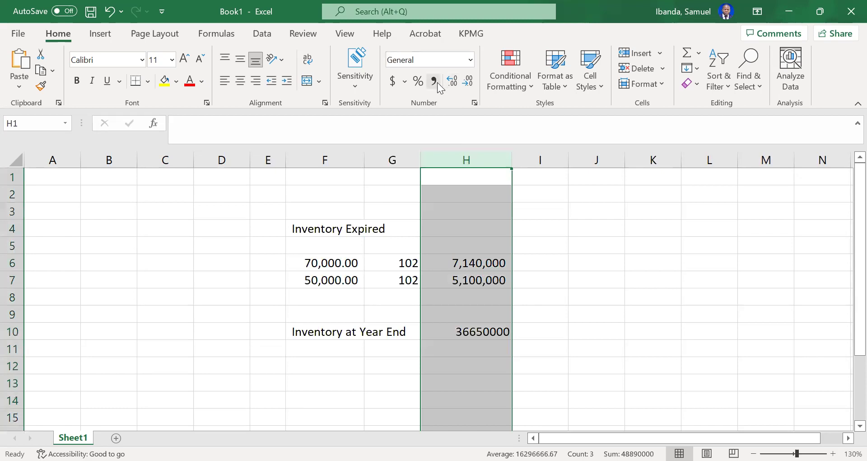
{"action": "left_click", "coordinate": [435, 81]}
{"action": "left_click", "coordinate": [467, 82]}
{"action": "left_click", "coordinate": [467, 82]}
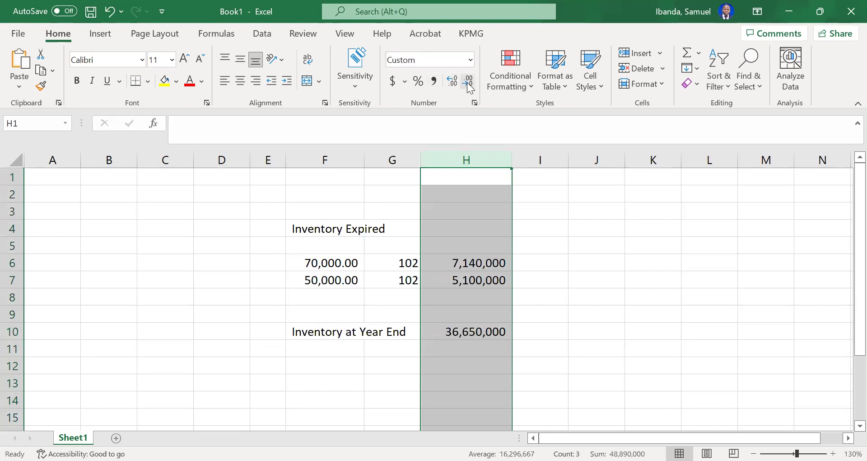
{"action": "left_click", "coordinate": [576, 321]}
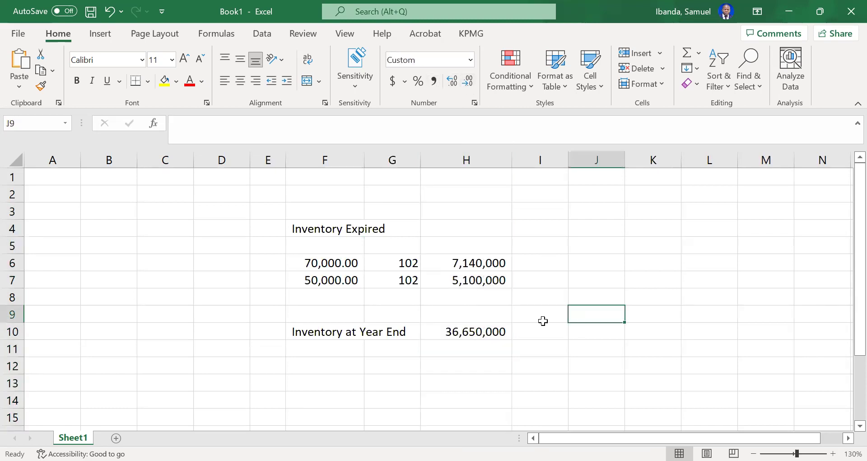
{"action": "left_click", "coordinate": [498, 331]}
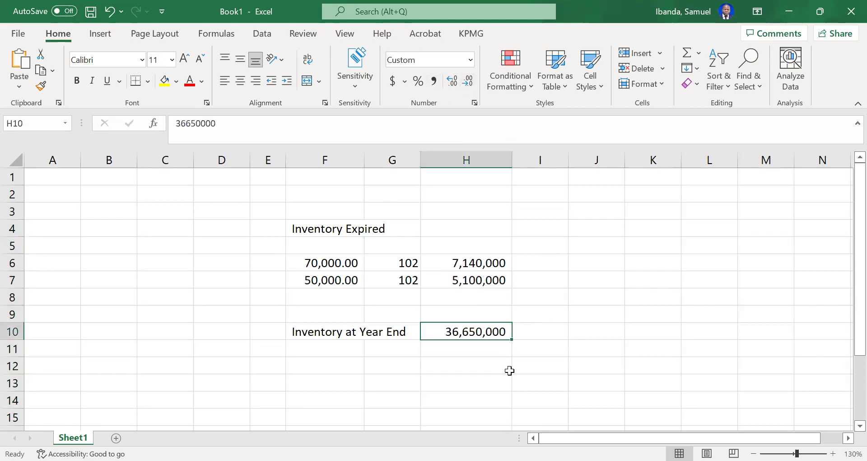
Step: Enter the label "Adjustment" in cell F12
{"action": "left_click", "coordinate": [347, 368]}
{"action": "type", "text": "Adjus"}
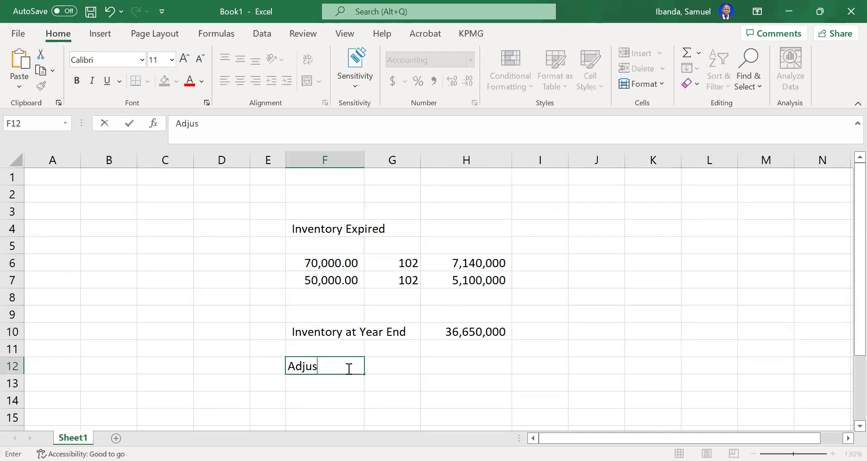
{"action": "type", "text": "tment"}
{"action": "key", "text": "Return"}
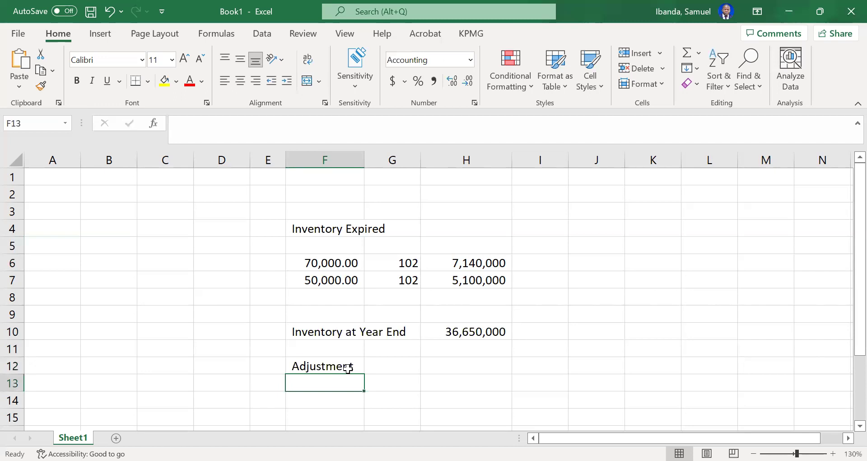
{"action": "left_click", "coordinate": [355, 364]}
{"action": "left_click", "coordinate": [406, 364]}
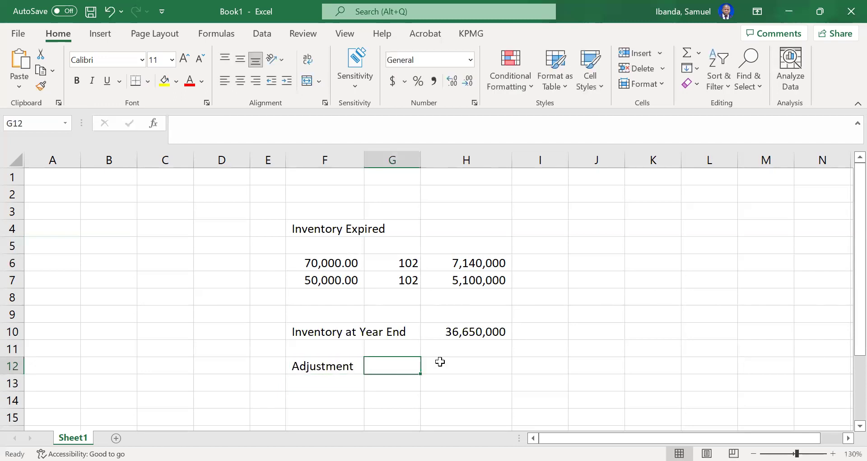
{"action": "left_click", "coordinate": [454, 362]}
{"action": "left_click", "coordinate": [404, 364]}
{"action": "left_click", "coordinate": [487, 262]}
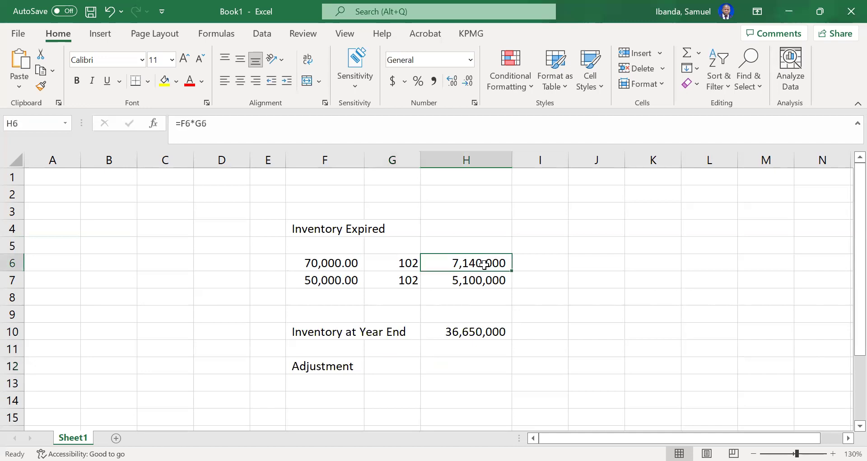
Step: Widen column I to about twice its width
{"action": "left_click", "coordinate": [529, 262]}
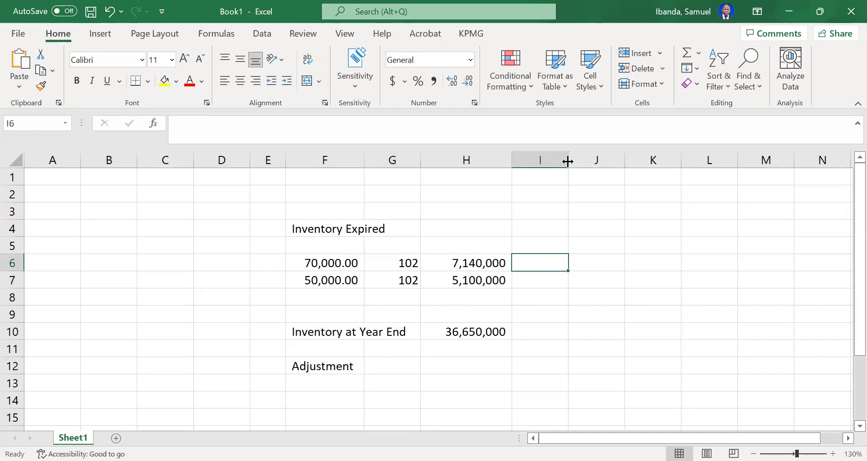
{"action": "left_click_drag", "start_coordinate": [568, 160], "coordinate": [622, 157]}
{"action": "left_click", "coordinate": [327, 226]}
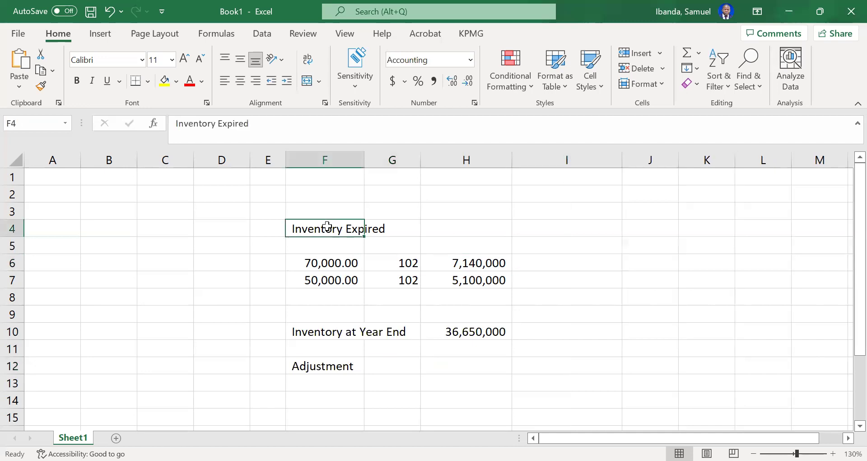
{"action": "left_click_drag", "start_coordinate": [487, 257], "coordinate": [491, 274]}
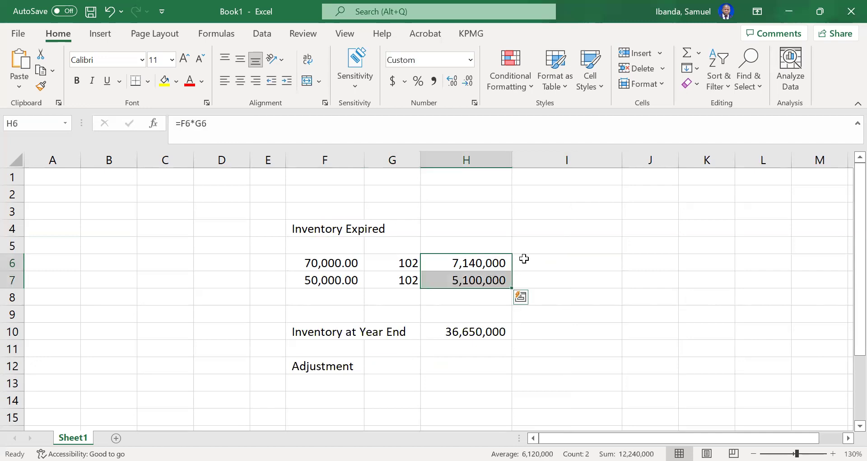
{"action": "left_click_drag", "start_coordinate": [331, 261], "coordinate": [437, 256]}
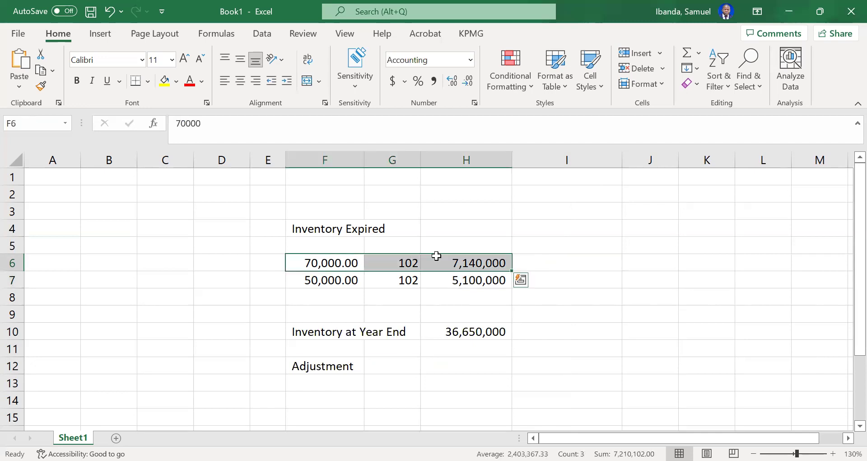
{"action": "left_click_drag", "start_coordinate": [462, 278], "coordinate": [465, 256]}
{"action": "left_click", "coordinate": [336, 261]}
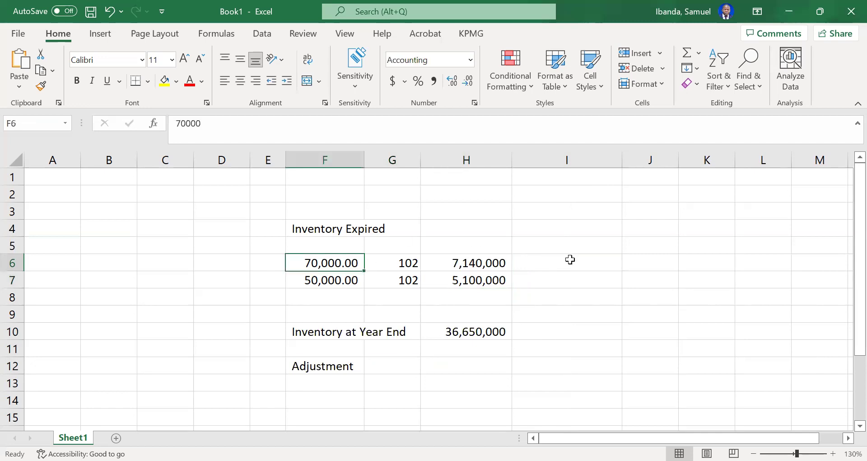
{"action": "left_click", "coordinate": [572, 259]}
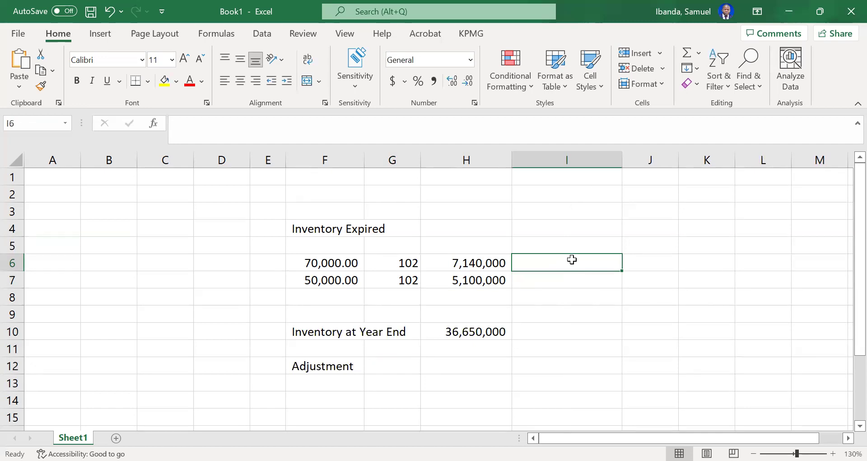
{"action": "left_click", "coordinate": [482, 261]}
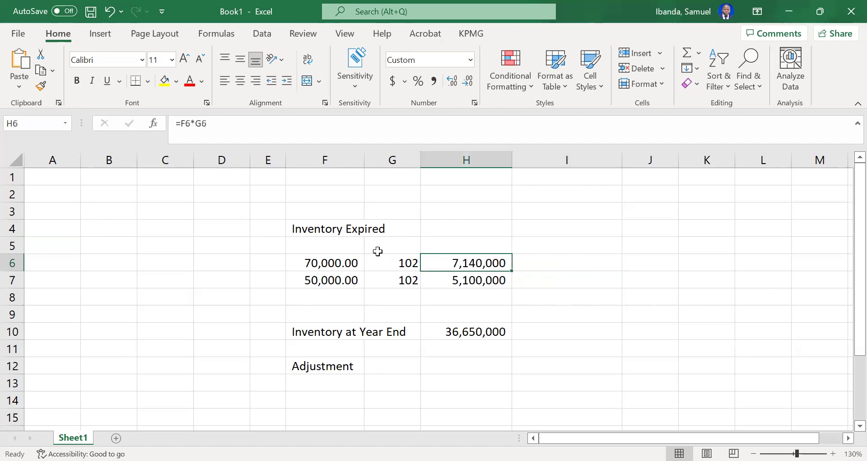
Step: Enter the label "Cost" in cell E6, beside the 70,000.00 row
{"action": "left_click", "coordinate": [277, 260]}
{"action": "type", "text": "C"}
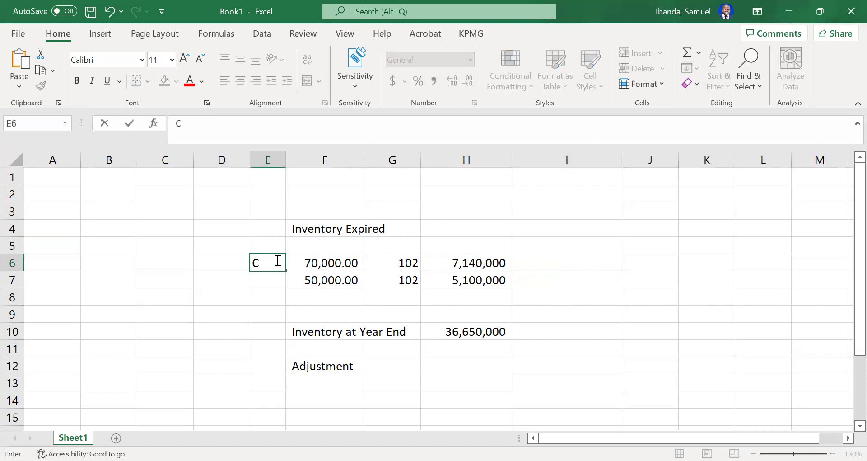
{"action": "type", "text": "ost"}
{"action": "key", "text": "Return"}
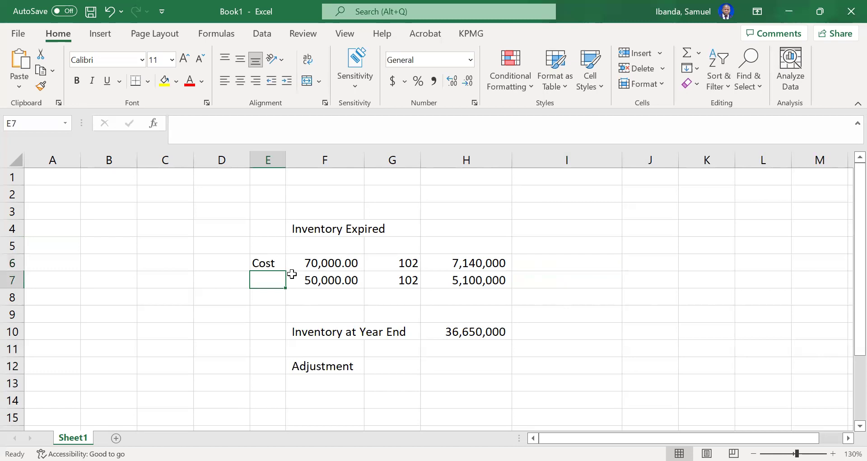
Step: Enter the label "Net realisable Value" in cell E7 and widen column E so the whole text fits
{"action": "type", "text": "Net rea"}
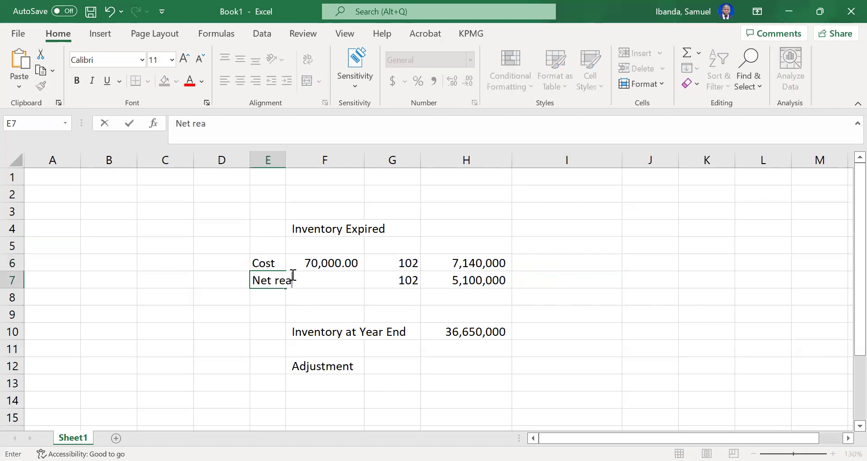
{"action": "type", "text": "l"}
{"action": "key", "text": "BackSpace"}
{"action": "type", "text": "lisable Vale"}
{"action": "key", "text": "BackSpace"}
{"action": "type", "text": "ue"}
{"action": "key", "text": "Return"}
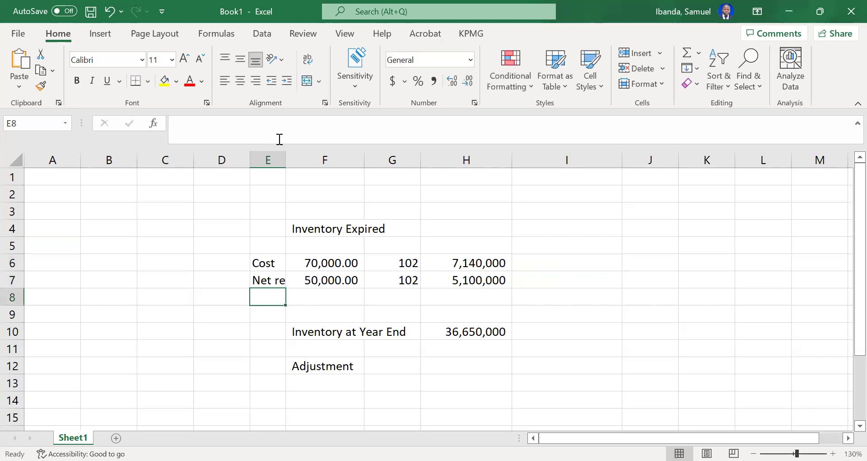
{"action": "left_click_drag", "start_coordinate": [282, 158], "coordinate": [391, 163]}
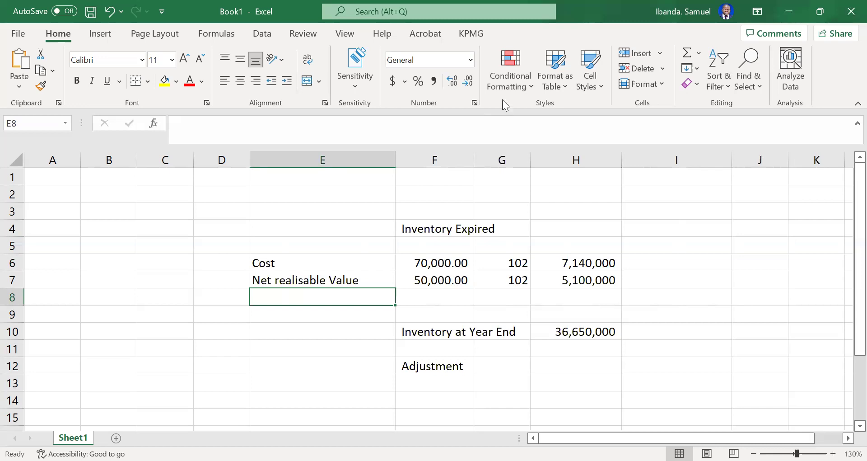
Step: Enter the label "Less" in cell F8, beneath the net realisable value row
{"action": "left_click", "coordinate": [346, 280]}
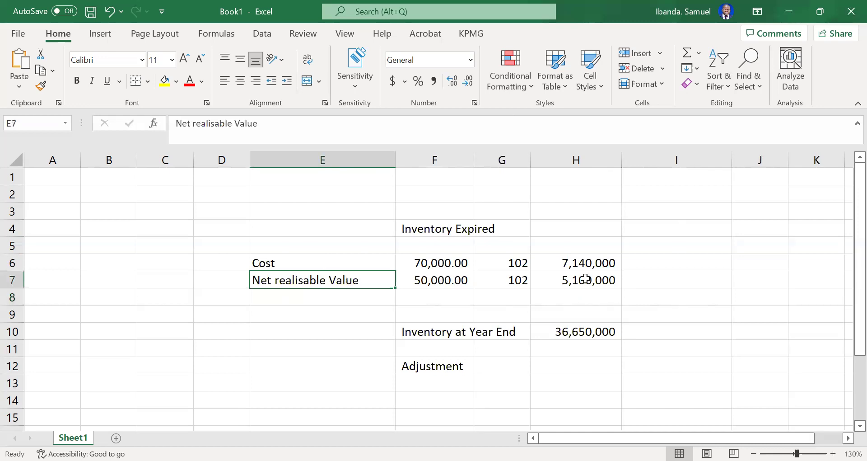
{"action": "left_click", "coordinate": [587, 278]}
{"action": "left_click", "coordinate": [454, 294]}
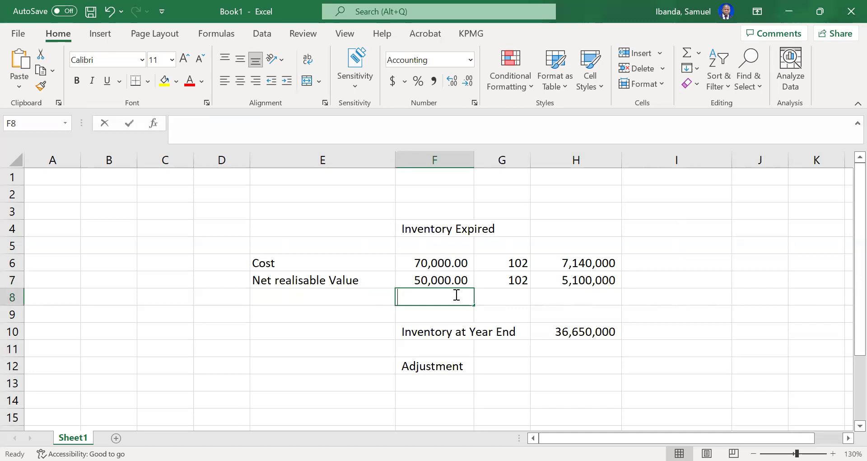
{"action": "type", "text": "Less"}
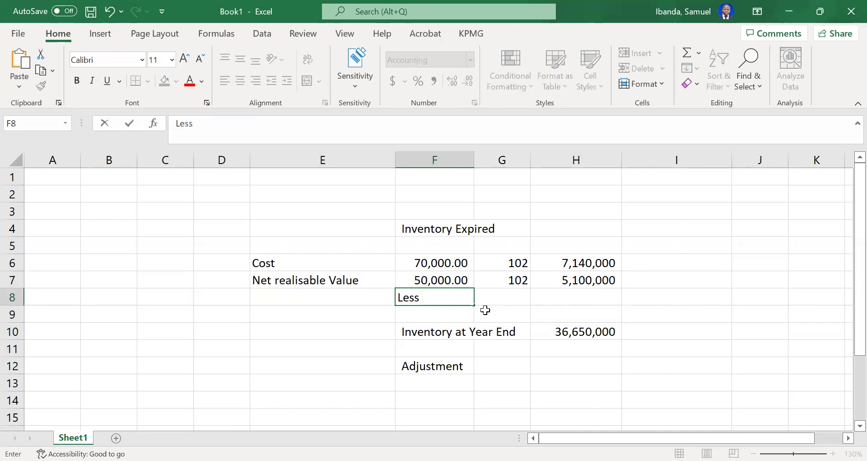
{"action": "left_click", "coordinate": [565, 296]}
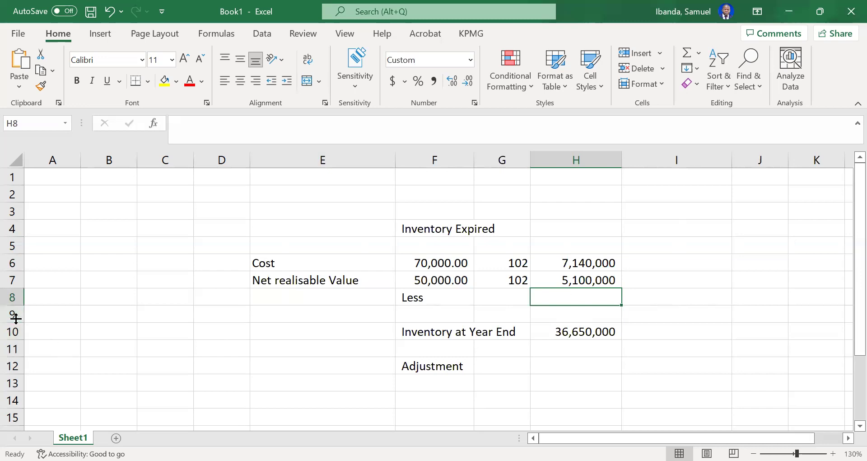
Step: Insert a blank row above the "Inventory at Year End" row
{"action": "left_click", "coordinate": [10, 332]}
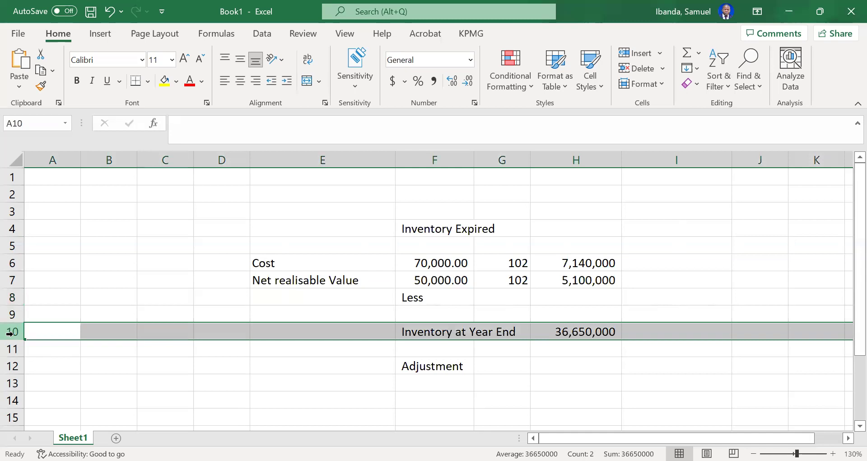
{"action": "right_click", "coordinate": [10, 332]}
{"action": "left_click", "coordinate": [56, 205]}
Step: Copy the 560,000 salespersons' commission from note 1 of the exam PDF in Edge and paste it into cell H8 in Excel
{"action": "left_click", "coordinate": [590, 297]}
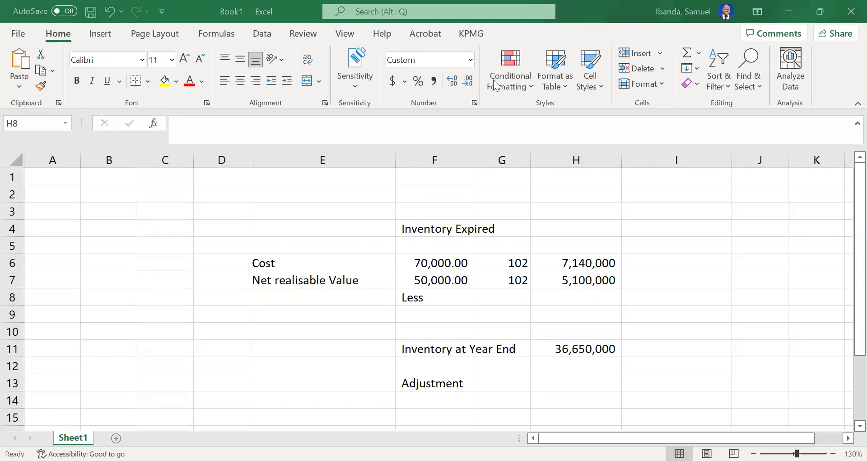
{"action": "key", "text": "alt+Tab"}
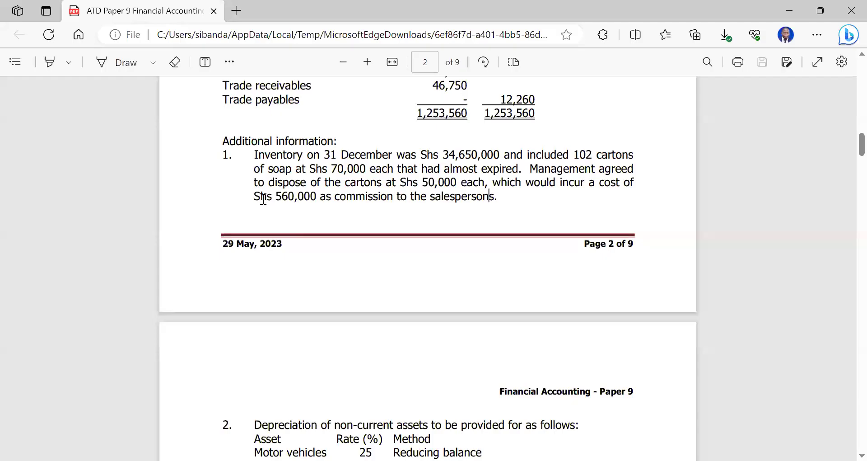
{"action": "left_click_drag", "start_coordinate": [268, 196], "coordinate": [316, 199]}
{"action": "key", "text": "ctrl+c"}
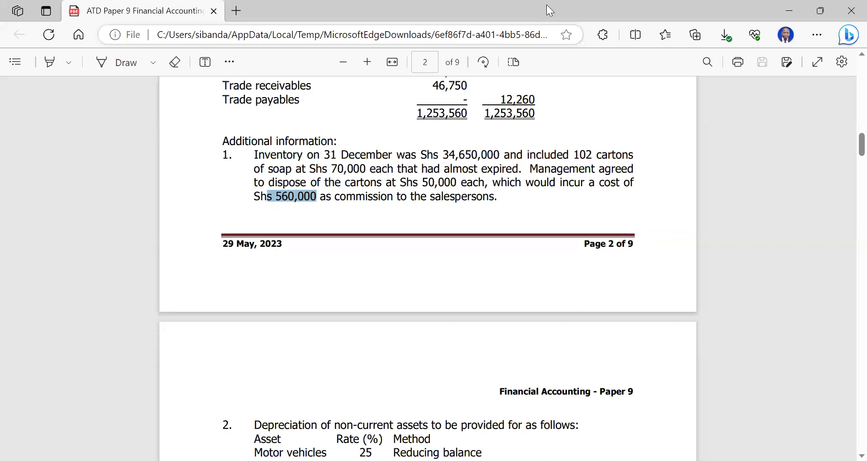
{"action": "key", "text": "alt+Tab"}
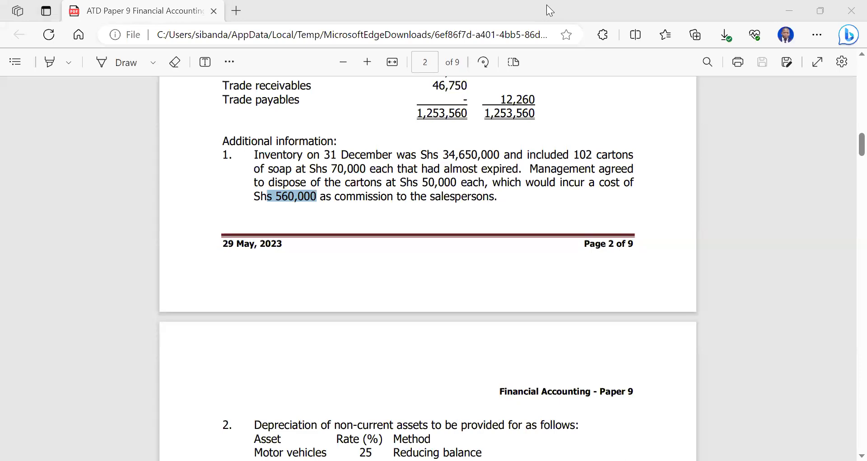
{"action": "key", "text": "alt+Tab"}
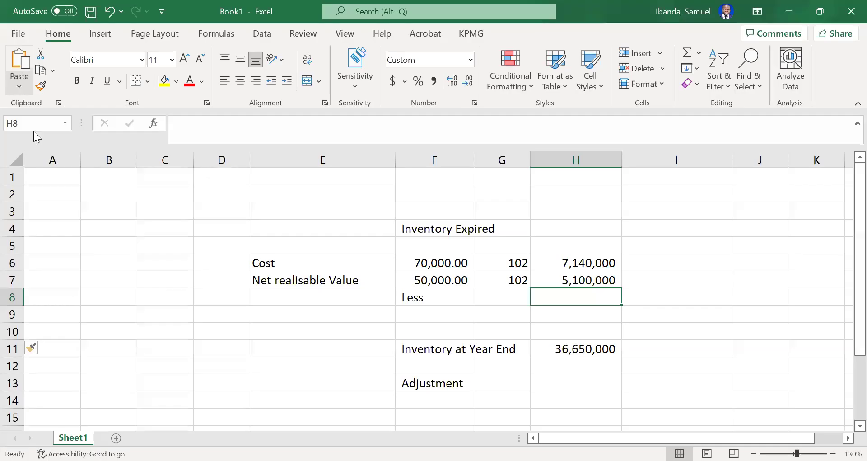
{"action": "left_click", "coordinate": [19, 85]}
{"action": "left_click", "coordinate": [35, 131]}
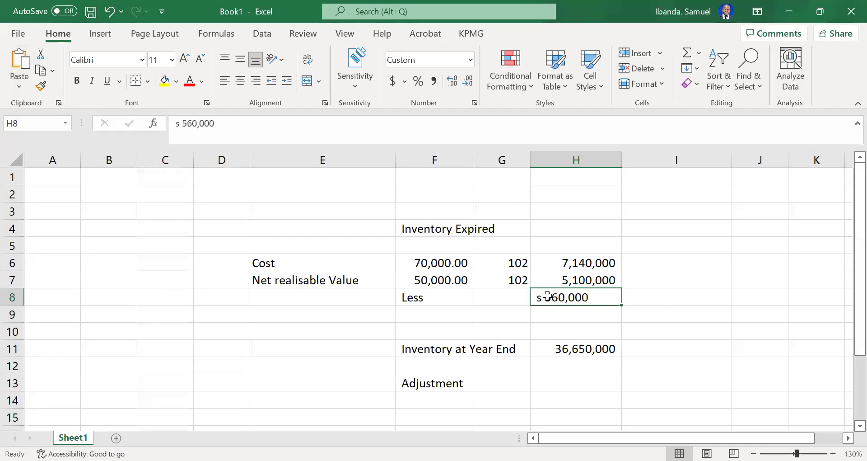
Step: Remove the leading "s" and space in cell H8 so it holds only 560,000
{"action": "double_click", "coordinate": [548, 296]}
{"action": "left_click", "coordinate": [539, 297]}
{"action": "key", "text": "BackSpace"}
{"action": "key", "text": "BackSpace"}
{"action": "key", "text": "Return"}
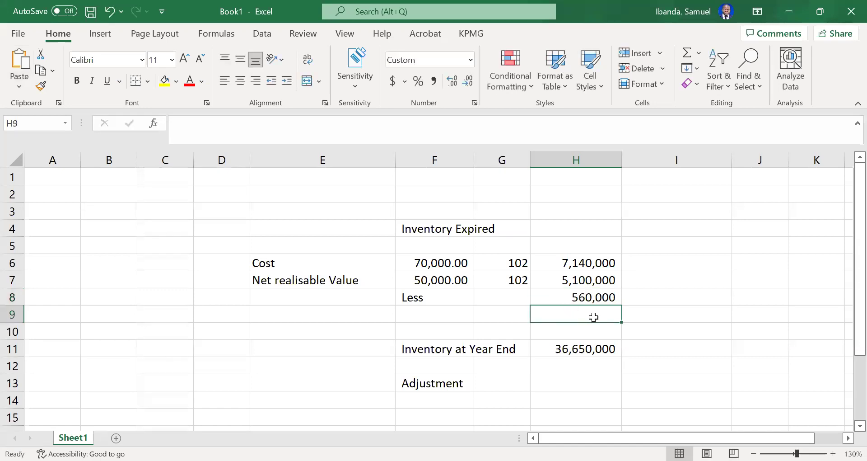
Step: Enter the formula =H7-H8 in cell H9 to deduct the commission from the selling value
{"action": "type", "text": "="}
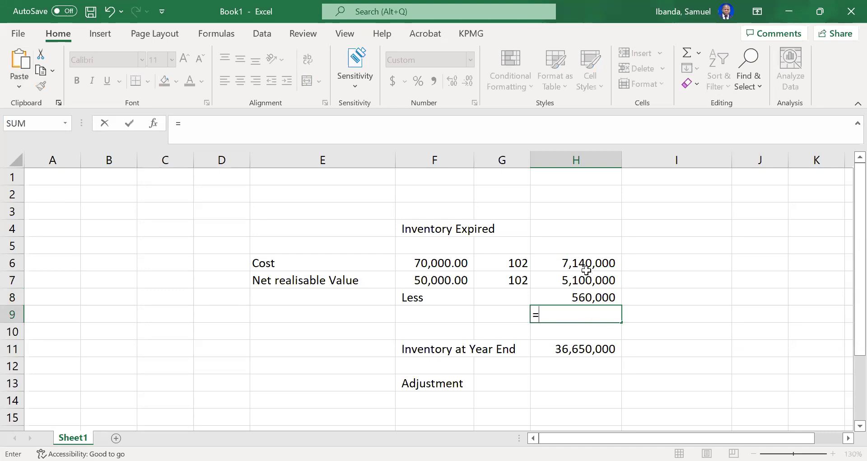
{"action": "left_click", "coordinate": [589, 276]}
{"action": "type", "text": "-"}
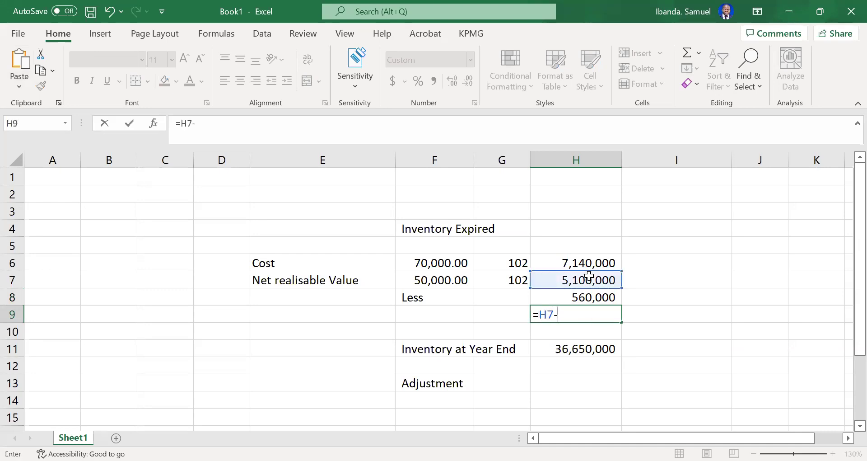
{"action": "left_click", "coordinate": [602, 294]}
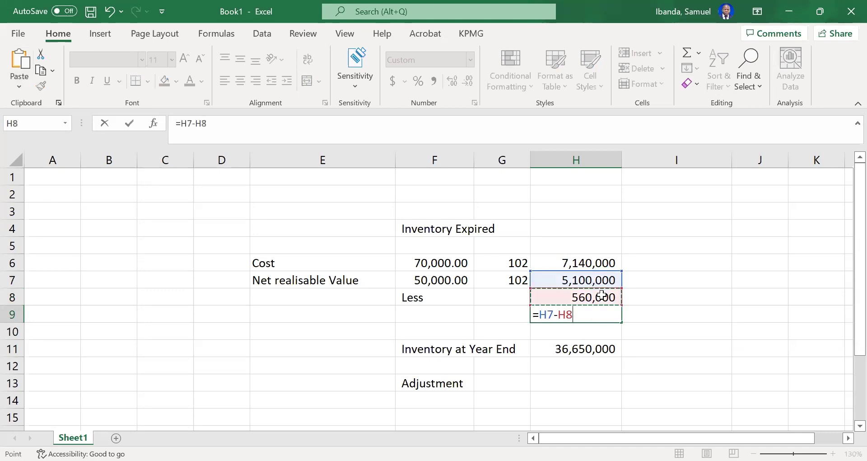
{"action": "key", "text": "Return"}
Step: Make the amounts in cells H9 and H6 bold and fill both cells with yellow
{"action": "left_click", "coordinate": [608, 314]}
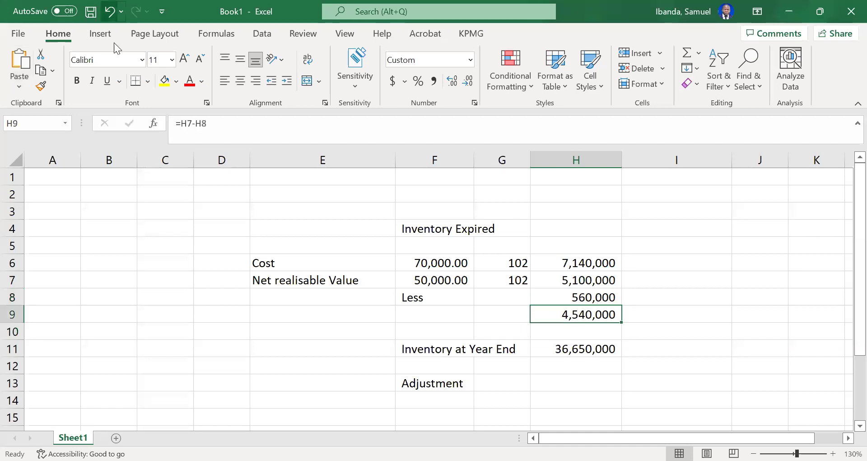
{"action": "left_click", "coordinate": [76, 81]}
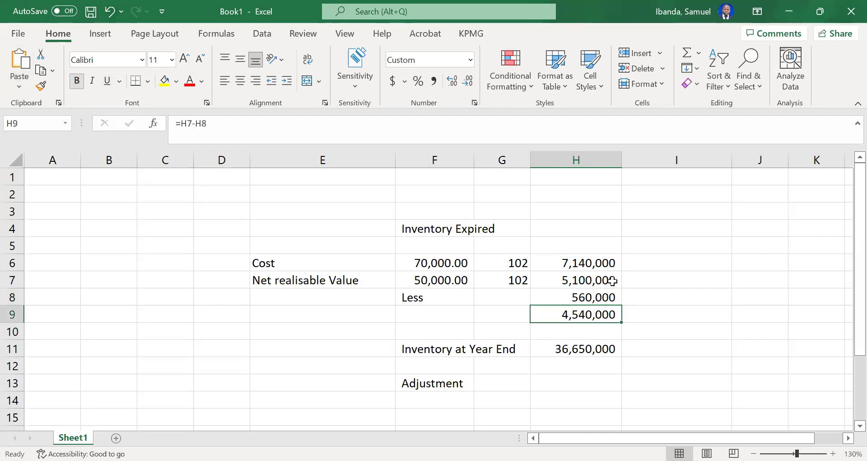
{"action": "left_click", "coordinate": [652, 264]}
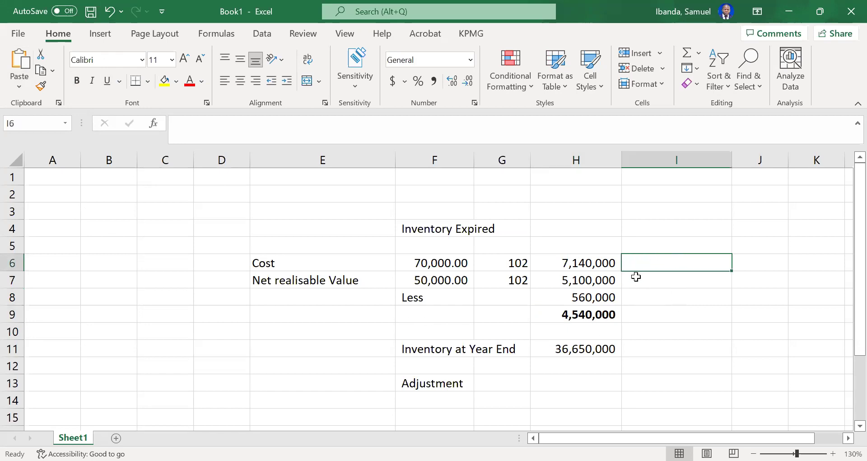
{"action": "left_click", "coordinate": [601, 264]}
{"action": "left_click", "coordinate": [76, 80]}
{"action": "left_click", "coordinate": [164, 81]}
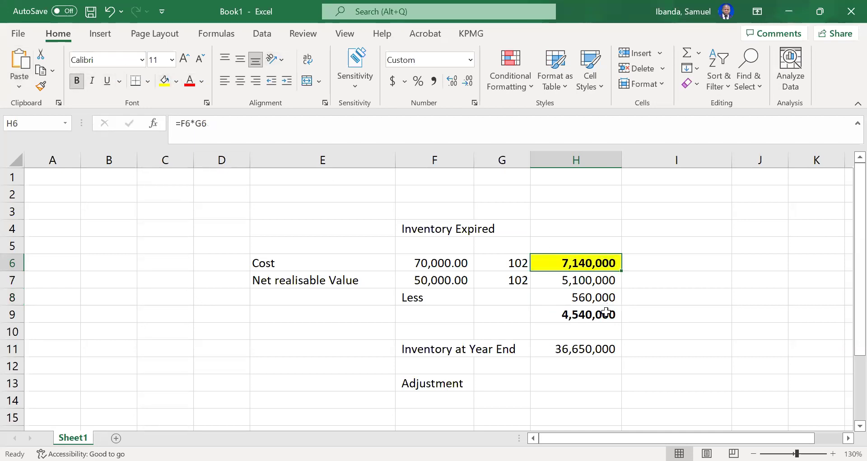
{"action": "left_click", "coordinate": [606, 313]}
{"action": "left_click", "coordinate": [164, 81]}
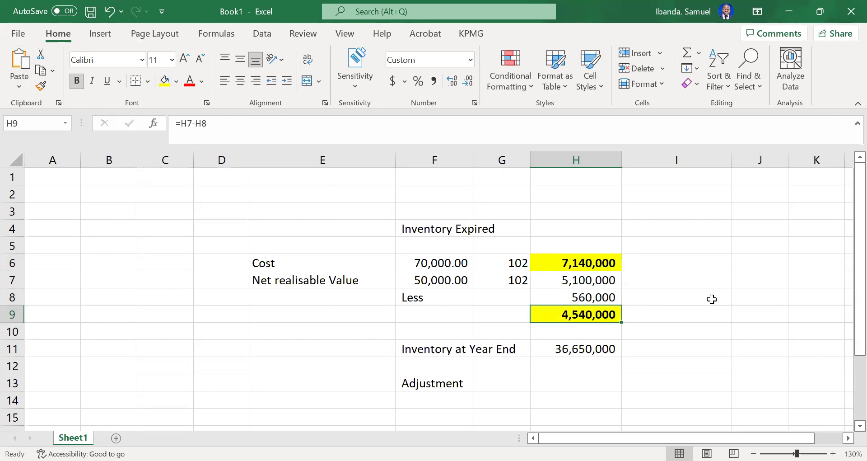
Step: Enter the note "Lower" in cell I9, beside the net realisable amount
{"action": "left_click", "coordinate": [701, 315]}
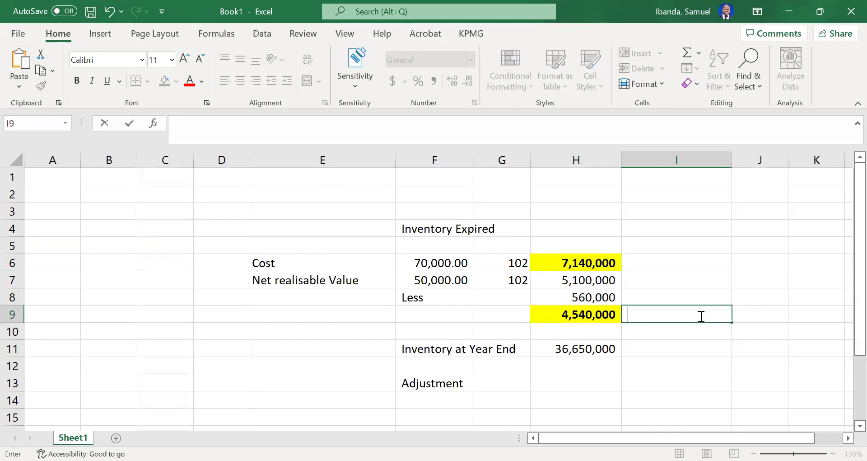
{"action": "type", "text": "Low"}
{"action": "type", "text": "re"}
{"action": "key", "text": "BackSpace"}
{"action": "key", "text": "BackSpace"}
{"action": "type", "text": "er"}
{"action": "key", "text": "Return"}
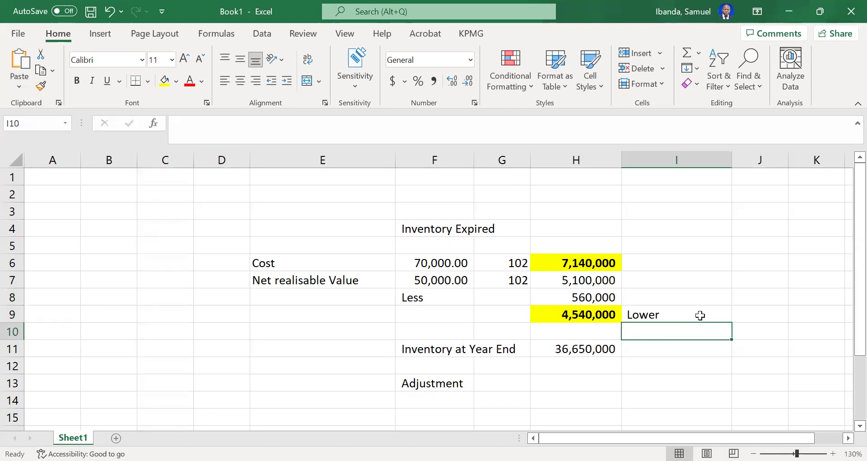
Step: Label cell G13 "Less" on the Adjustment row and enter -7140000 in cell H13
{"action": "left_click", "coordinate": [466, 383]}
{"action": "left_click", "coordinate": [614, 385]}
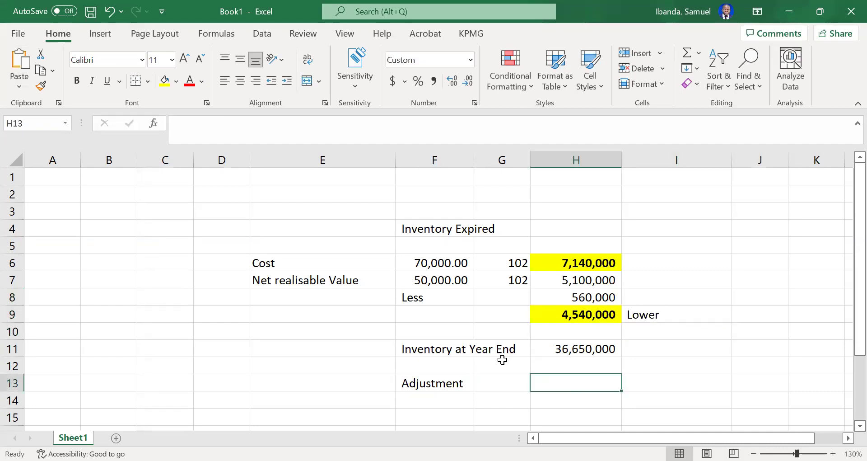
{"action": "left_click", "coordinate": [505, 384]}
{"action": "type", "text": "Less"}
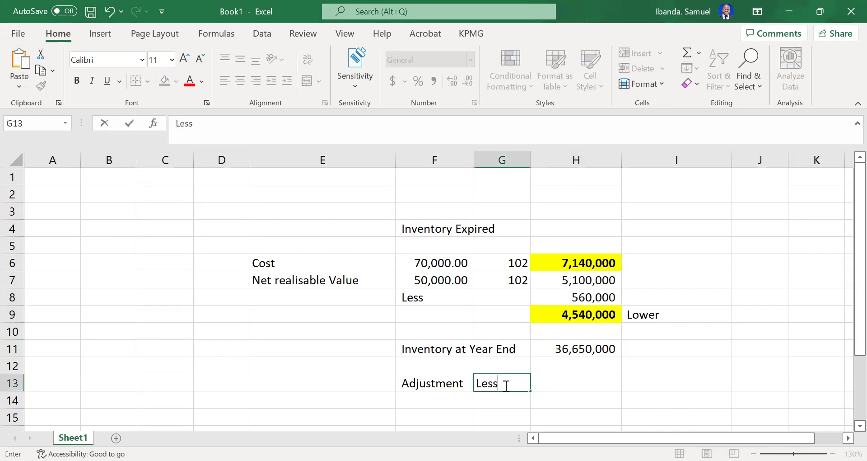
{"action": "left_click", "coordinate": [547, 382]}
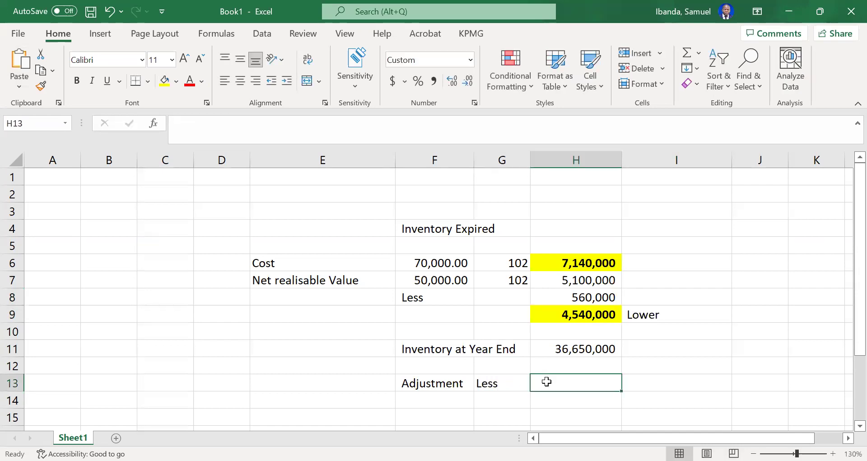
{"action": "type", "text": "-"}
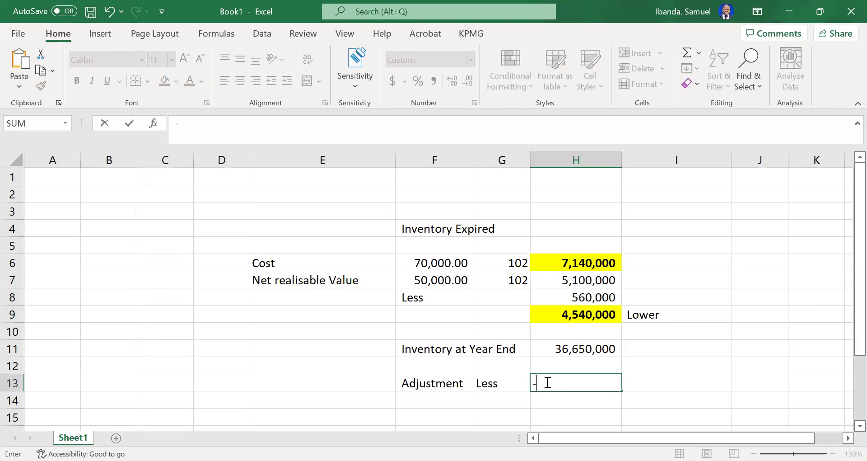
{"action": "type", "text": "7140000"}
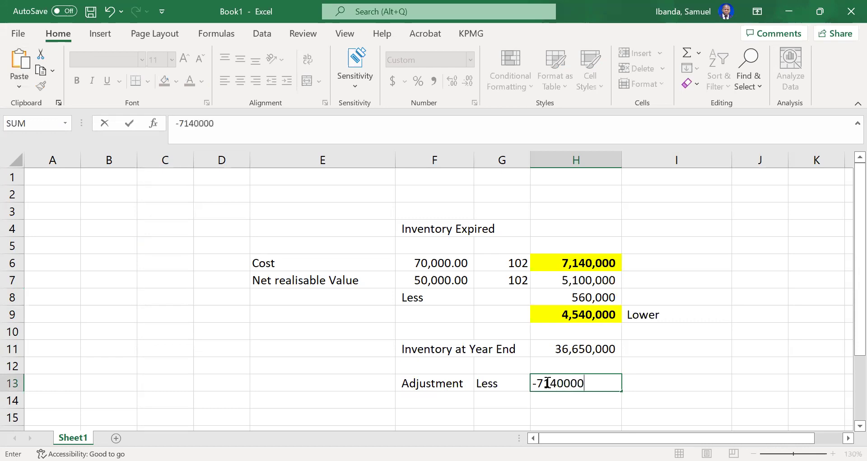
{"action": "key", "text": "Return"}
{"action": "left_click", "coordinate": [591, 383]}
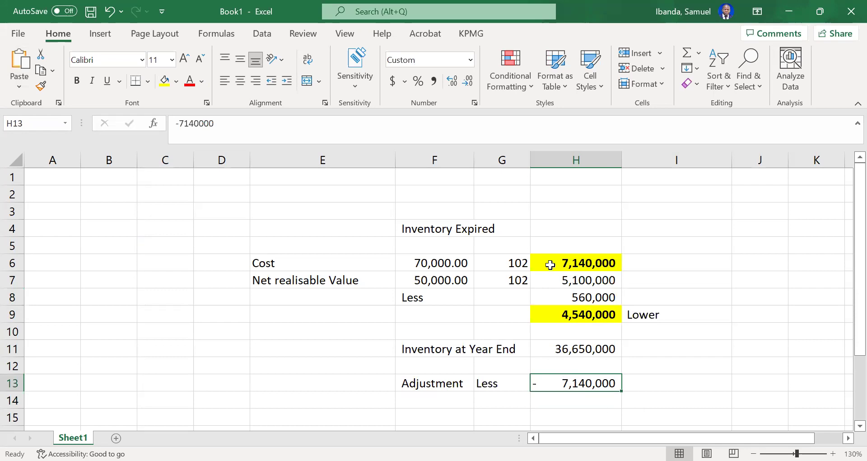
Step: Enter the label "Add Net realisable Value" in cell F14, below the Adjustment label
{"action": "left_click", "coordinate": [435, 405]}
{"action": "type", "text": "Add Ne"}
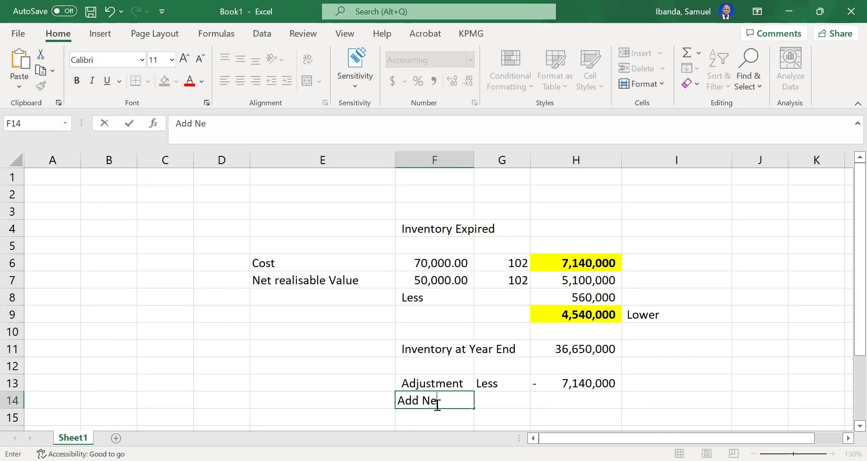
{"action": "type", "text": "t realisab"}
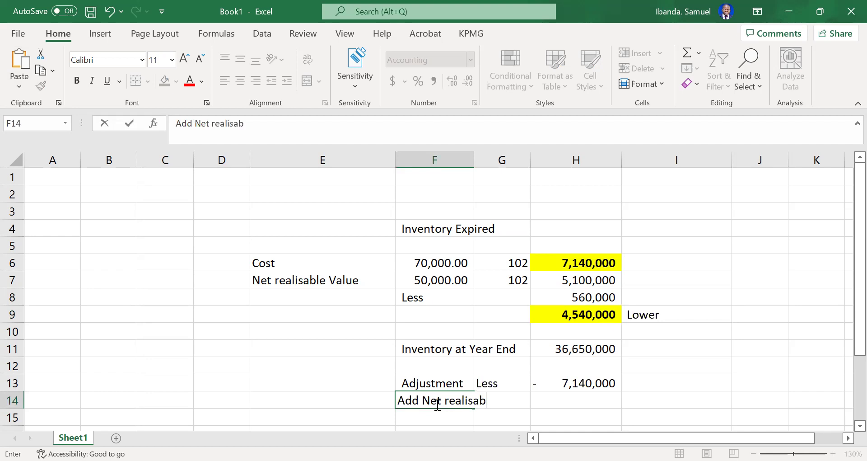
{"action": "type", "text": "le Value"}
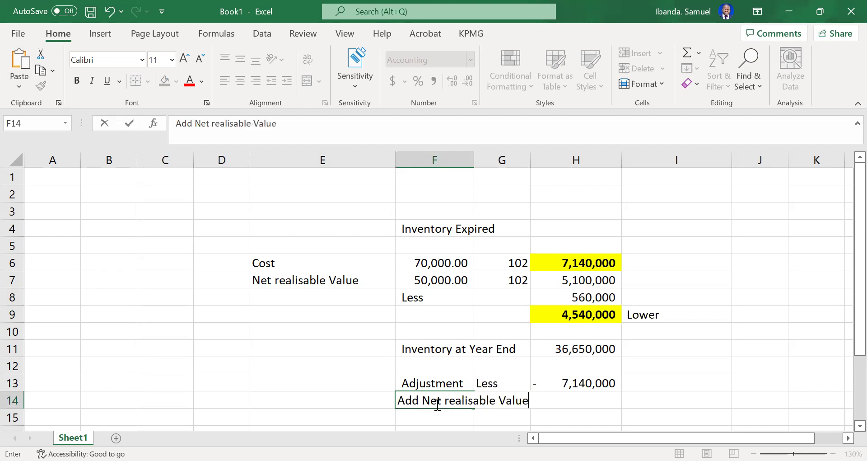
{"action": "key", "text": "F2"}
{"action": "left_click", "coordinate": [670, 405]}
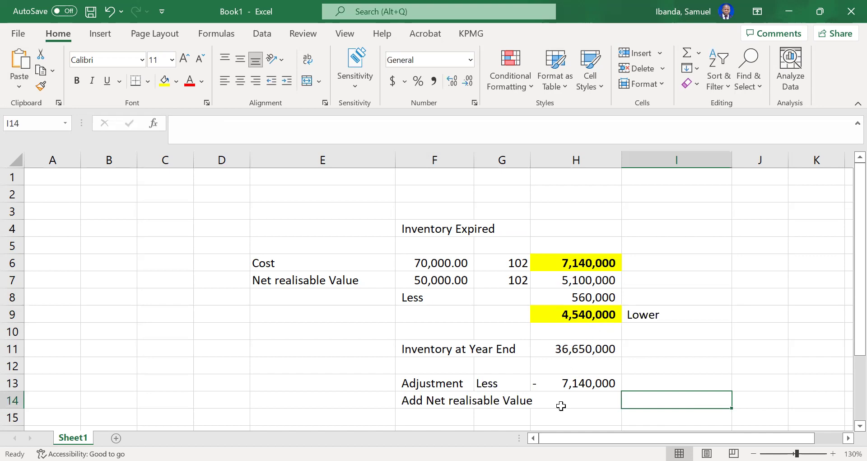
Step: Copy the net realisable amount in cell H9 and paste it with its formula and formatting into cell H14
{"action": "left_click", "coordinate": [587, 386]}
{"action": "left_click", "coordinate": [609, 318]}
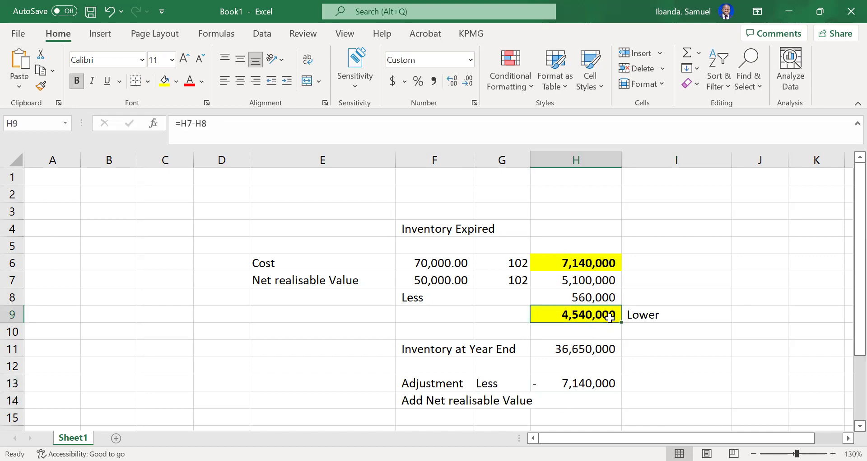
{"action": "key", "text": "ctrl+c"}
{"action": "left_click", "coordinate": [604, 397]}
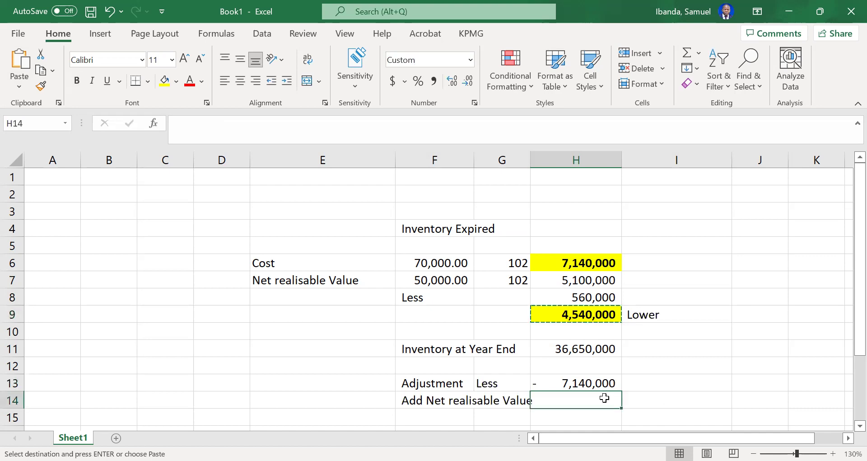
{"action": "key", "text": "ctrl+v"}
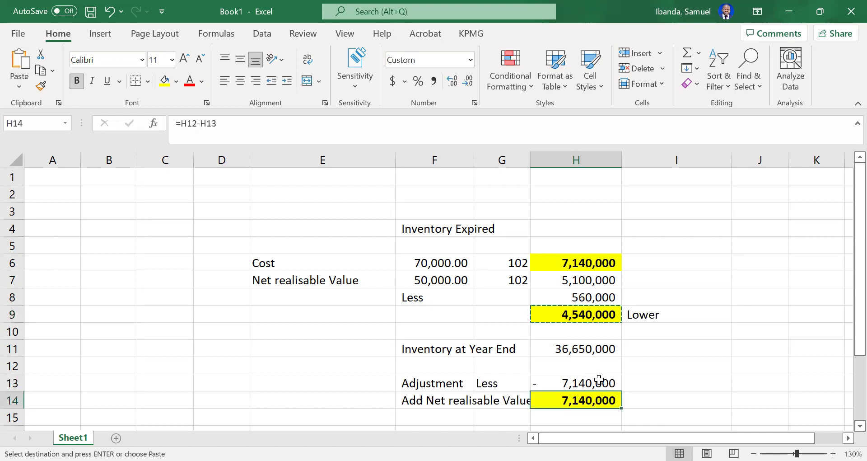
{"action": "left_click", "coordinate": [596, 383]}
{"action": "left_click", "coordinate": [582, 400]}
Step: Paste the copied net realisable amount from H9 into cell H15 as a plain value, 4540000
{"action": "left_click", "coordinate": [596, 318]}
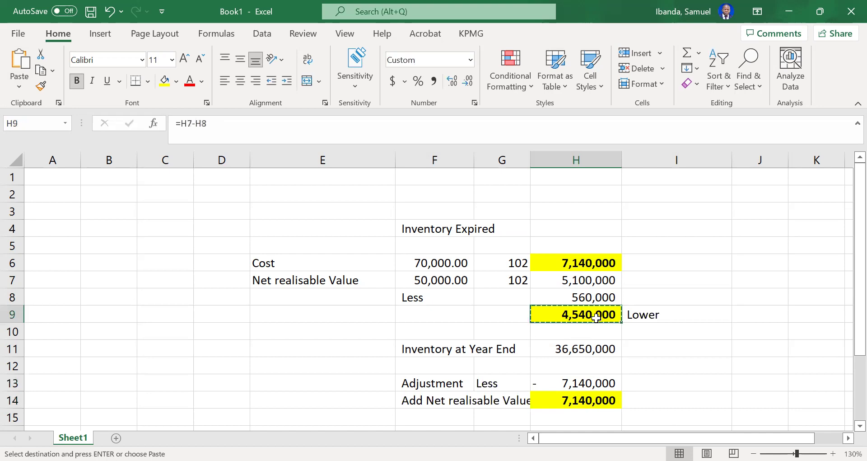
{"action": "left_click", "coordinate": [597, 414]}
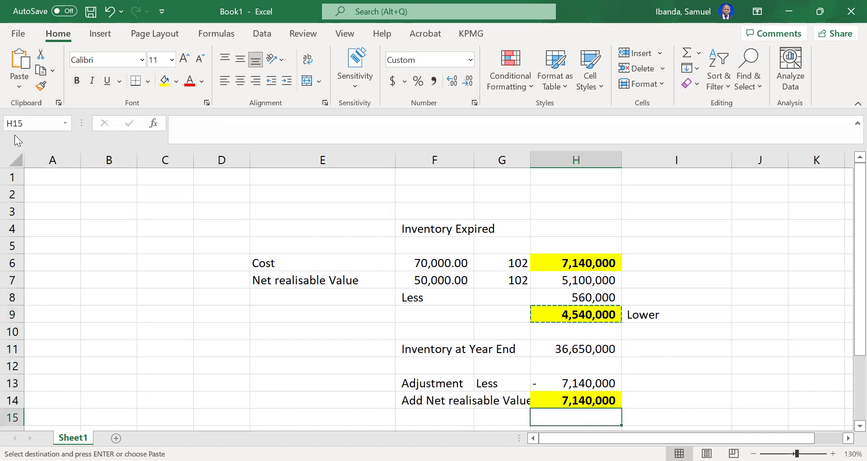
{"action": "left_click", "coordinate": [19, 85]}
{"action": "left_click", "coordinate": [20, 189]}
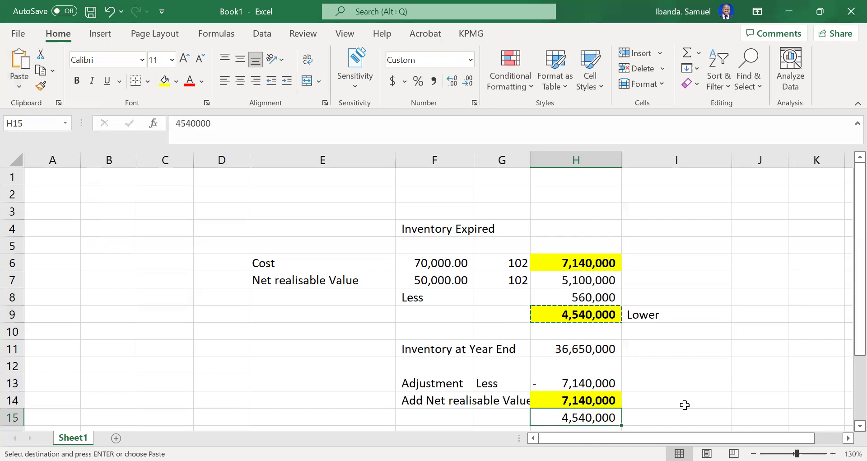
Step: Enter the label "Adjusted Closing Inventory" in cell F17
{"action": "scroll", "coordinate": [847, 425], "scroll_direction": "down", "scroll_amount": 1}
{"action": "scroll", "coordinate": [847, 425], "scroll_direction": "down", "scroll_amount": 3}
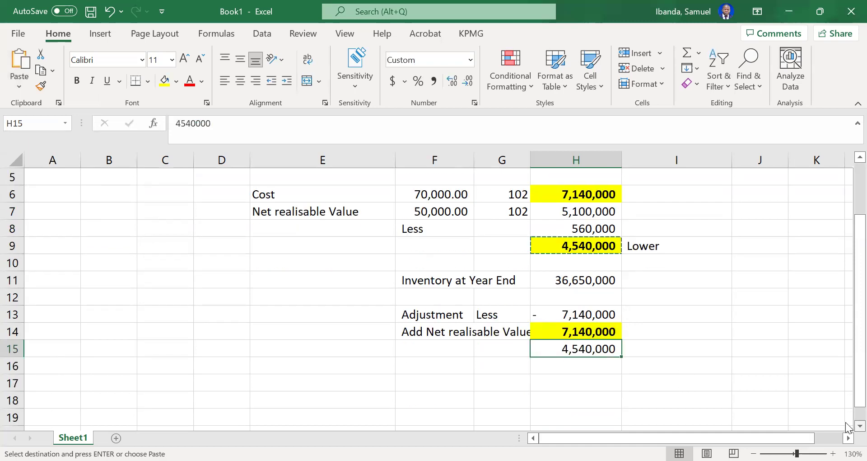
{"action": "left_click", "coordinate": [451, 379]}
{"action": "type", "text": "Net C"}
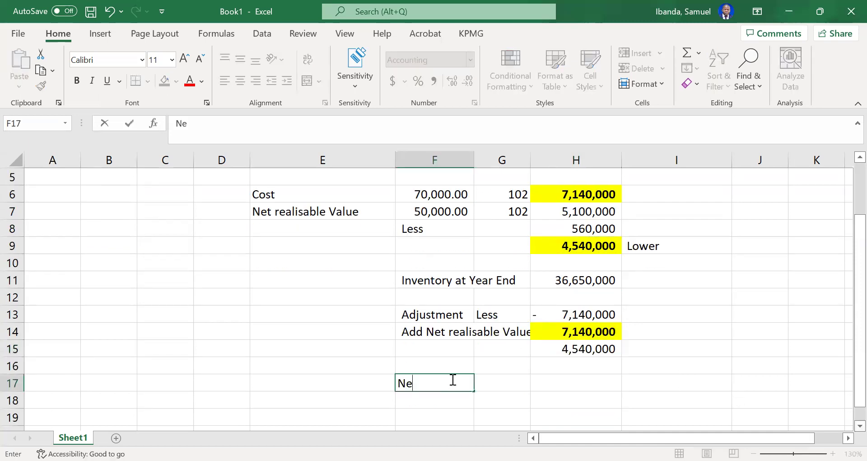
{"action": "key", "text": "BackSpace"}
{"action": "key", "text": "BackSpace"}
{"action": "key", "text": "BackSpace"}
{"action": "type", "text": "W"}
{"action": "key", "text": "BackSpace"}
{"action": "key", "text": "BackSpace"}
{"action": "key", "text": "BackSpace"}
{"action": "type", "text": "Adjue"}
{"action": "key", "text": "BackSpace"}
{"action": "type", "text": "sted Closing "}
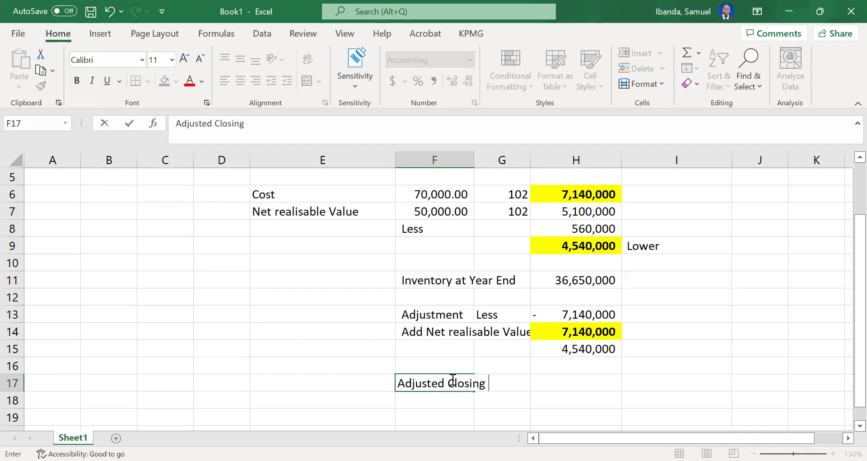
{"action": "type", "text": "Inventory"}
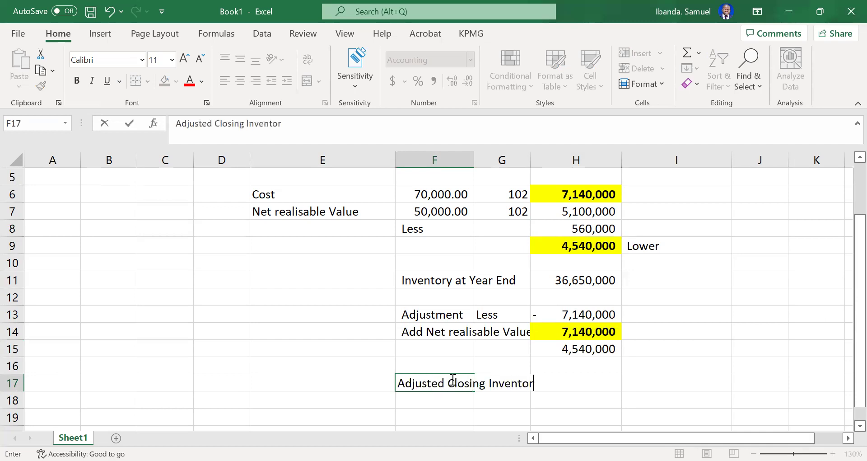
{"action": "left_click", "coordinate": [632, 385]}
Step: Enter the formula =H11+H13-H15 in cell H17 for the adjusted closing inventory
{"action": "left_click", "coordinate": [594, 383]}
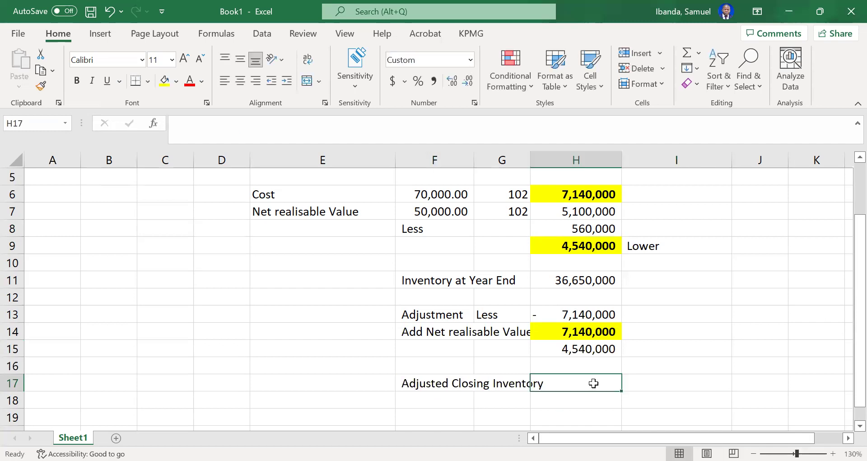
{"action": "type", "text": "="}
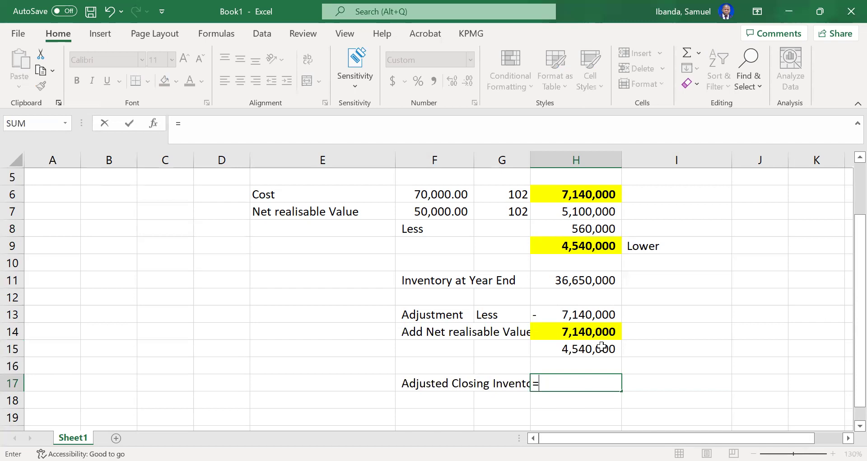
{"action": "left_click", "coordinate": [602, 281]}
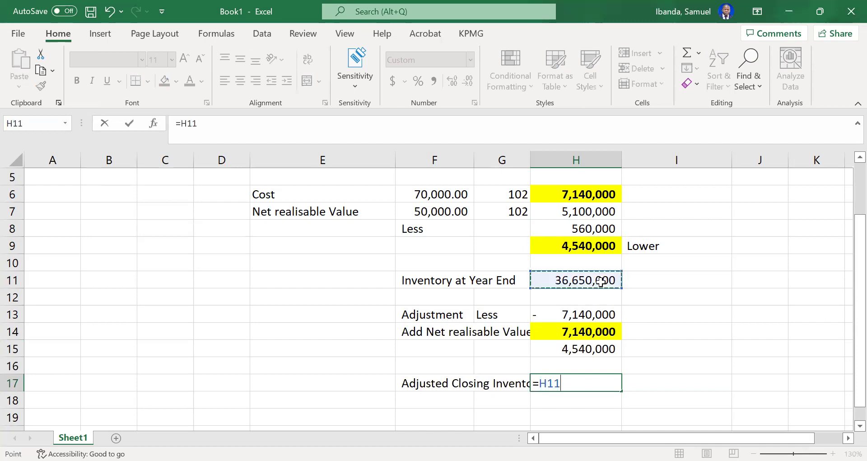
{"action": "type", "text": "+"}
{"action": "left_click", "coordinate": [595, 312]}
{"action": "type", "text": "-"}
{"action": "left_click", "coordinate": [605, 347]}
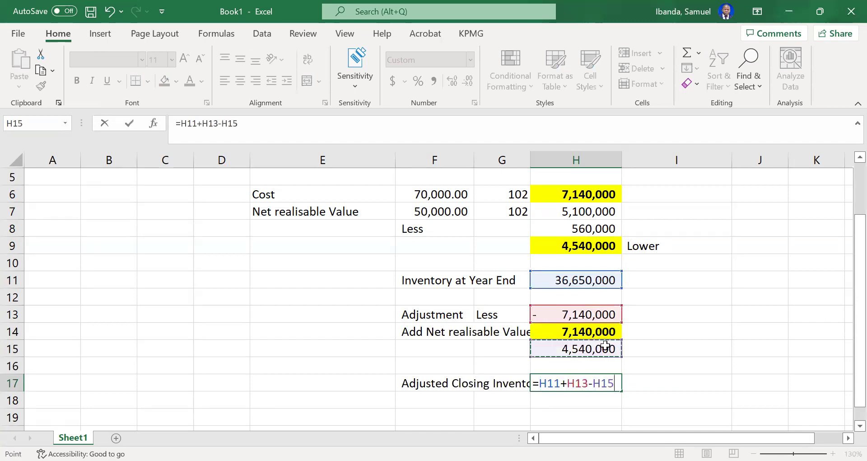
{"action": "key", "text": "Return"}
Step: Fill the adjusted closing inventory cell H17 with yellow and make its amount bold
{"action": "left_click", "coordinate": [601, 382]}
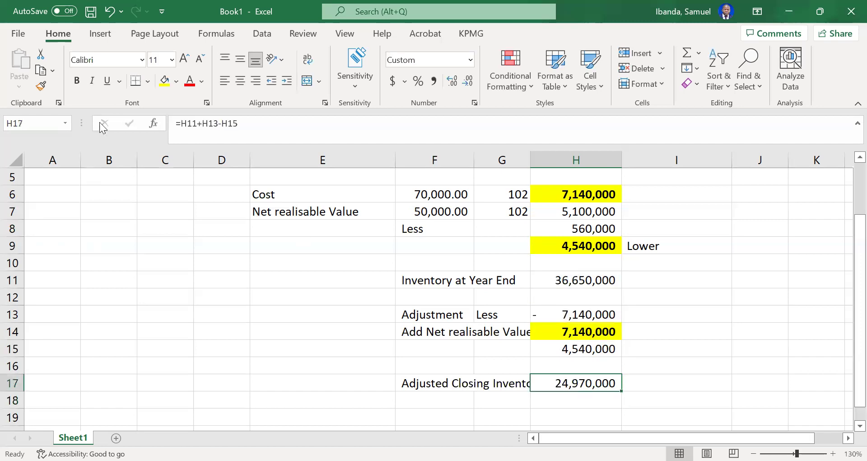
{"action": "left_click", "coordinate": [165, 81]}
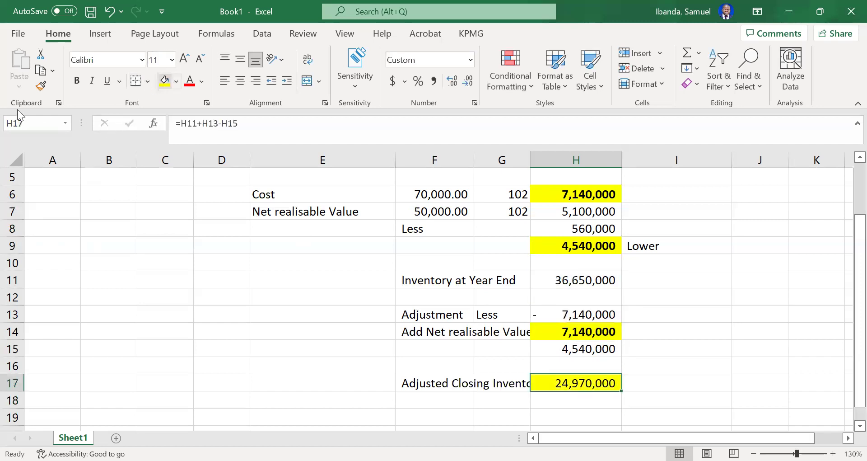
{"action": "left_click", "coordinate": [77, 81]}
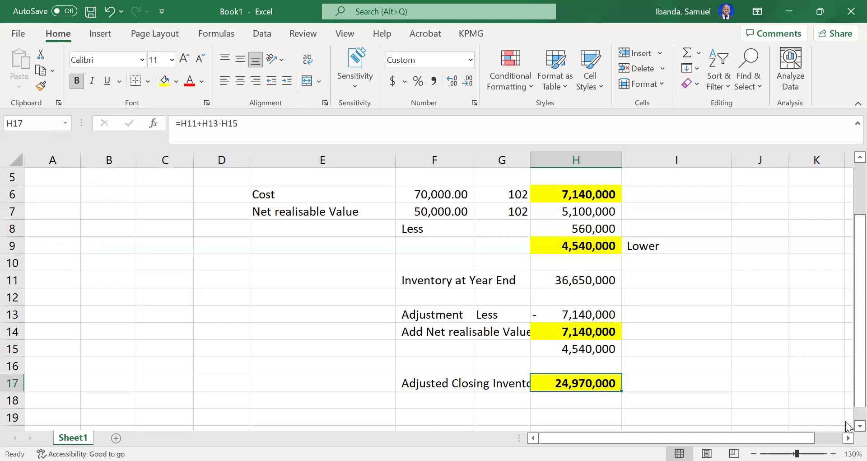
Step: Check the sum of H11, H13 and H15, and correct the formula in H17 to =H11+H13+H15
{"action": "left_click", "coordinate": [584, 279]}
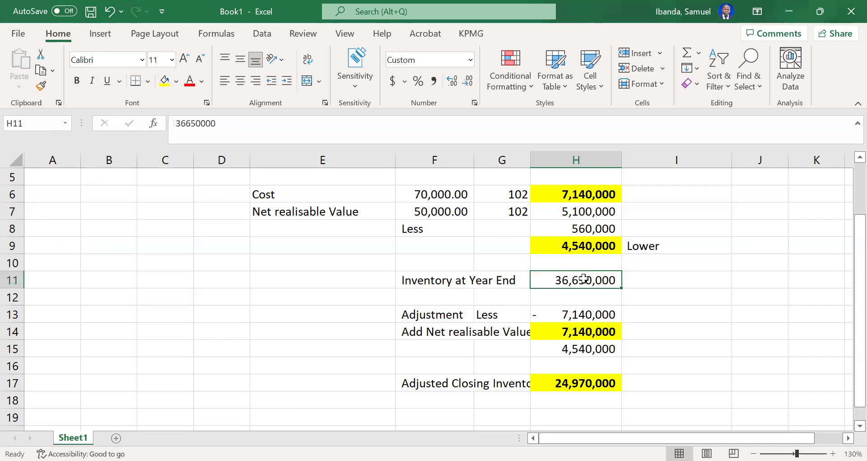
{"action": "left_click", "coordinate": [591, 315]}
{"action": "left_click_drag", "start_coordinate": [592, 315], "coordinate": [591, 281]}
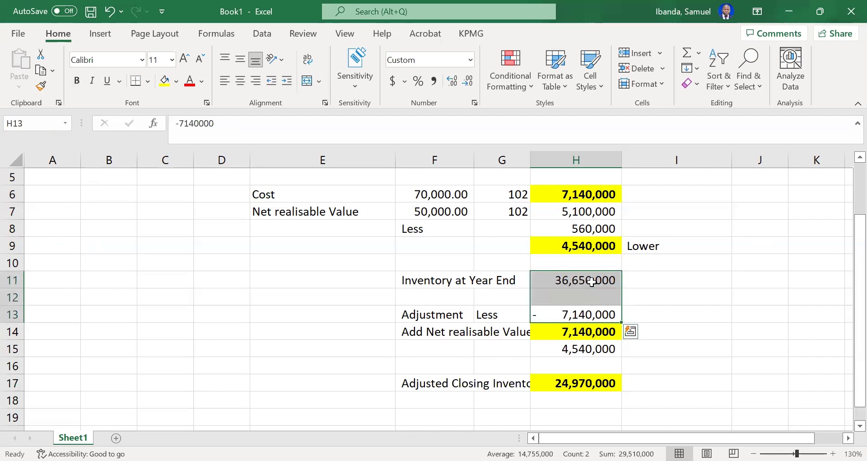
{"action": "left_click", "coordinate": [593, 348], "text": "ctrl"}
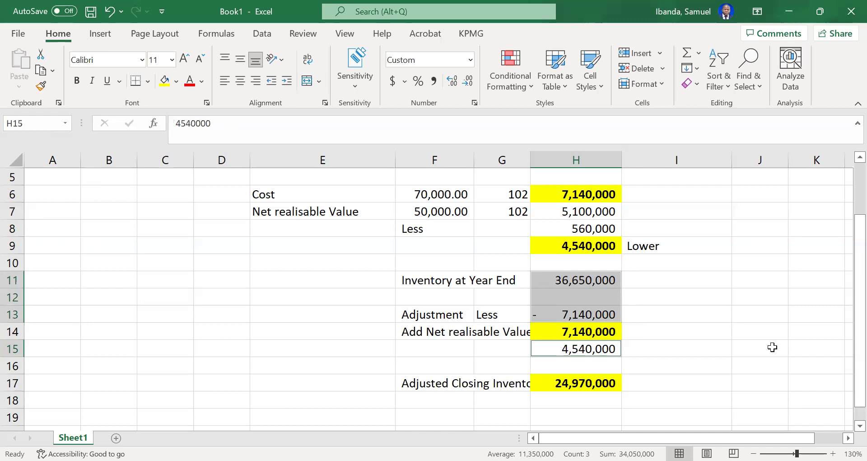
{"action": "left_click", "coordinate": [677, 383]}
{"action": "double_click", "coordinate": [595, 382]}
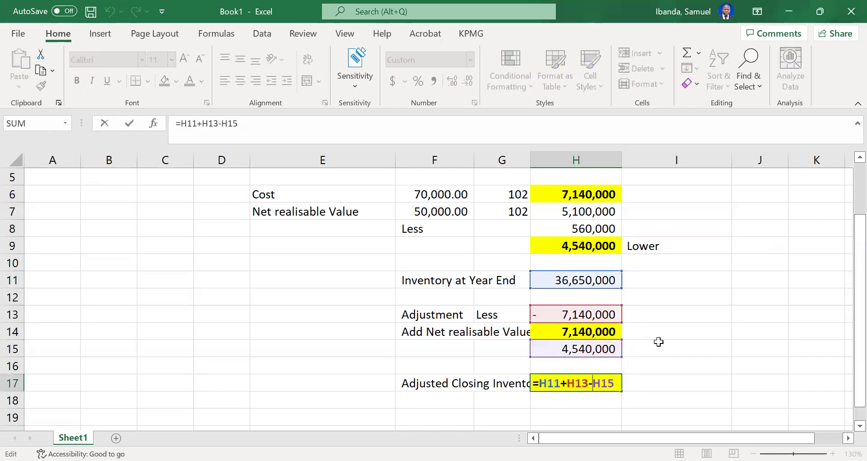
{"action": "key", "text": "BackSpace"}
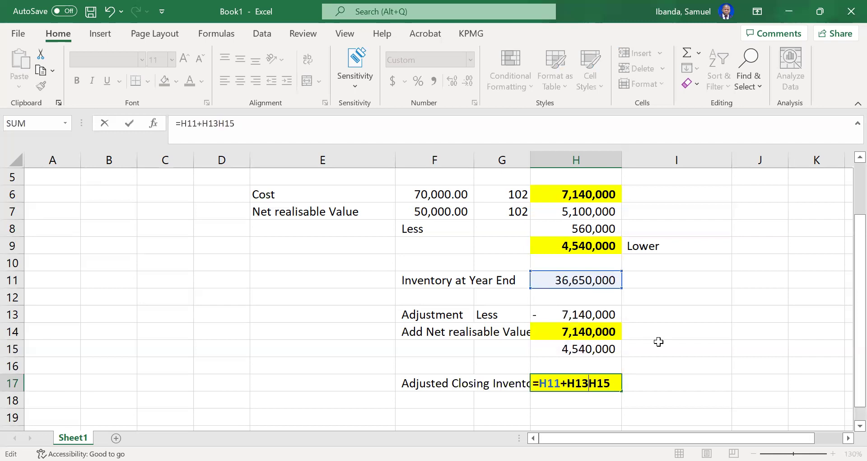
{"action": "type", "text": "+"}
{"action": "key", "text": "Return"}
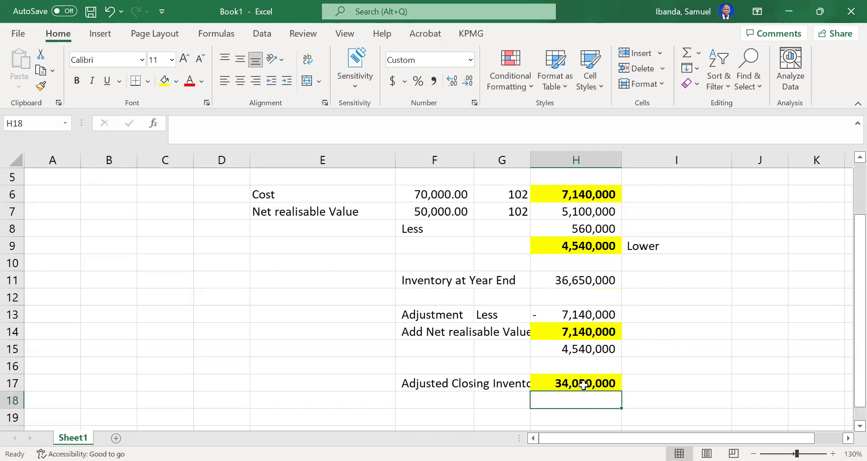
Step: Change the Inventory at Year End amount in cell H11 to 34650000
{"action": "left_click", "coordinate": [597, 277]}
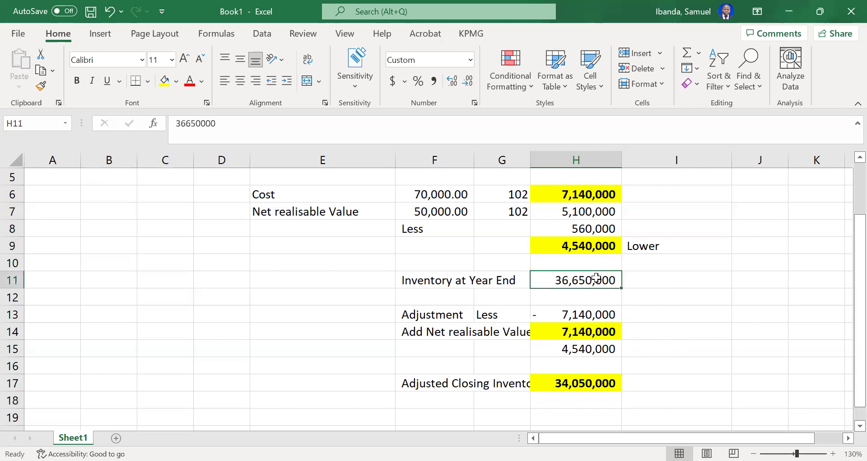
{"action": "double_click", "coordinate": [565, 280]}
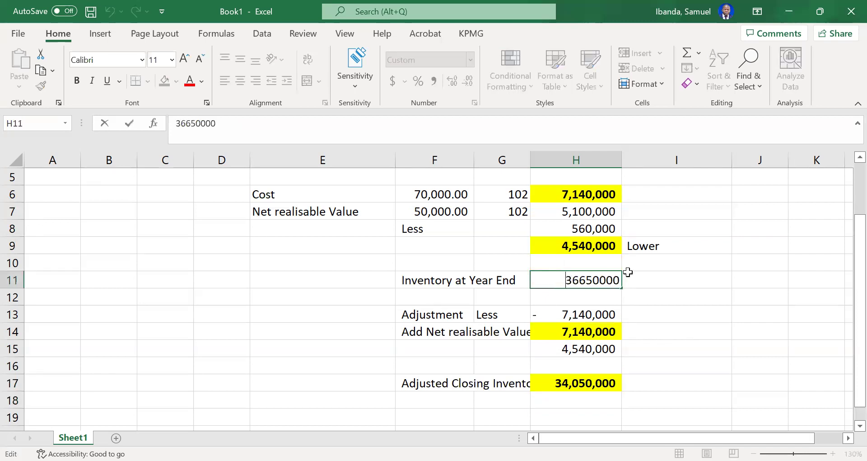
{"action": "left_click", "coordinate": [582, 282]}
{"action": "key", "text": "BackSpace"}
{"action": "type", "text": "4"}
{"action": "key", "text": "Return"}
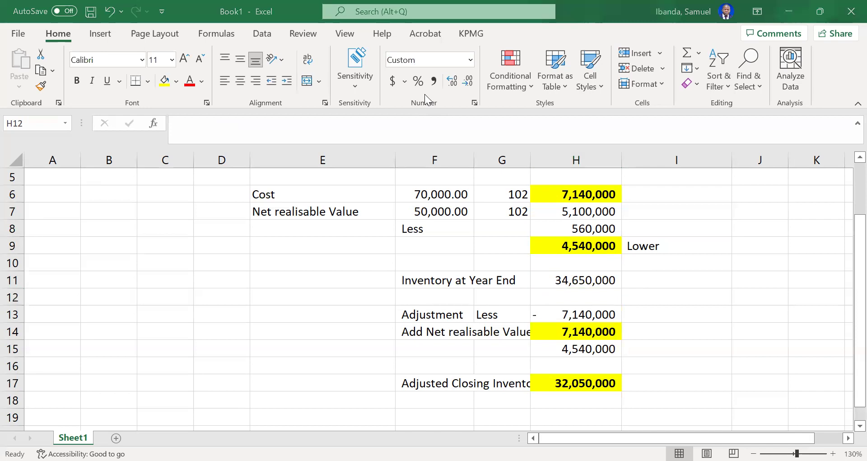
Step: Switch to the exam paper PDF in Edge and review the year-end inventory amount and soap carton details in note 1
{"action": "key", "text": "alt+Tab"}
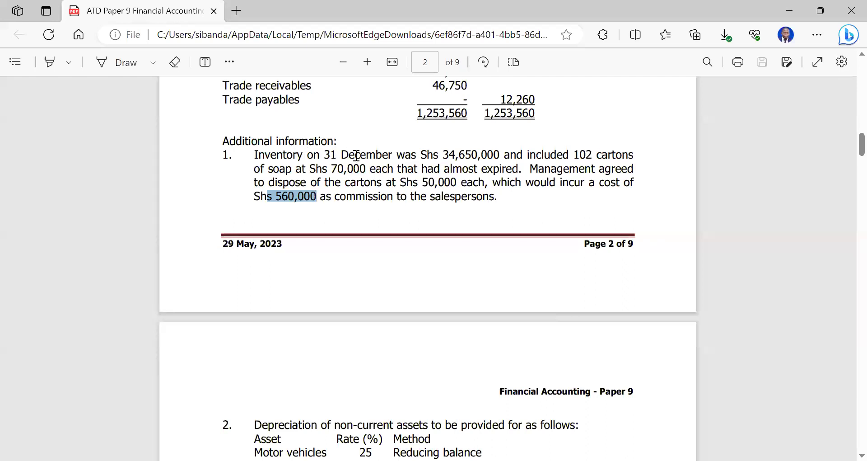
{"action": "left_click_drag", "start_coordinate": [443, 155], "coordinate": [496, 148]}
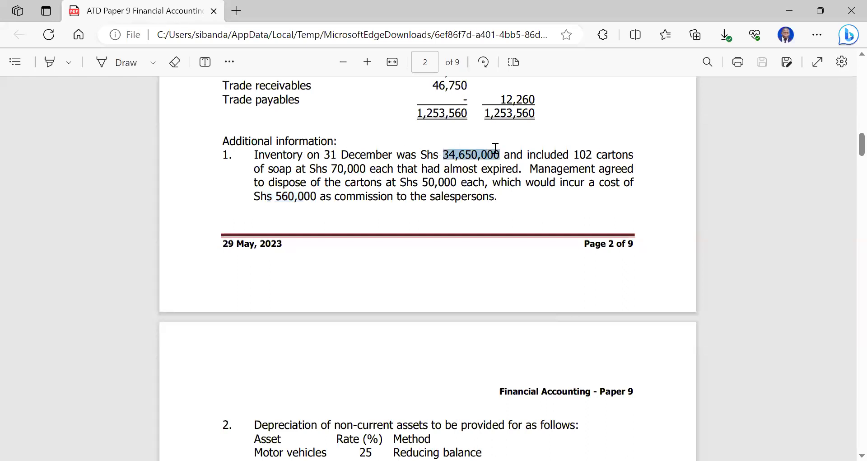
{"action": "right_click", "coordinate": [598, 163]}
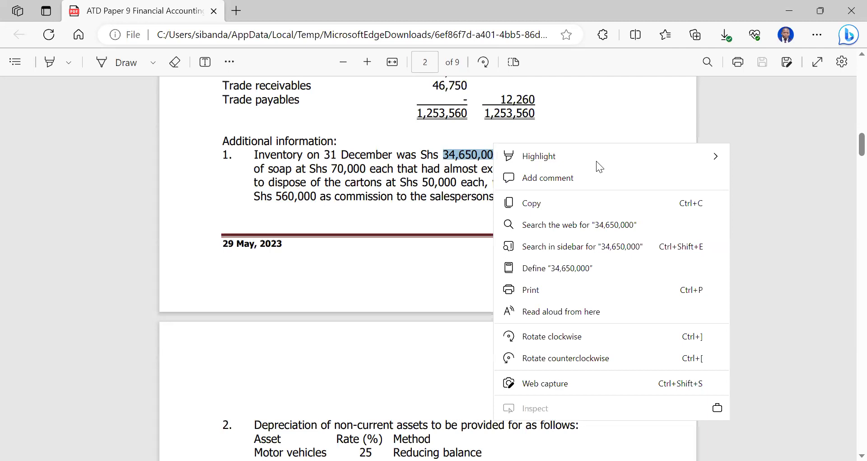
{"action": "left_click", "coordinate": [518, 152]}
{"action": "left_click_drag", "start_coordinate": [519, 154], "coordinate": [619, 157]}
{"action": "left_click_drag", "start_coordinate": [442, 153], "coordinate": [491, 155]}
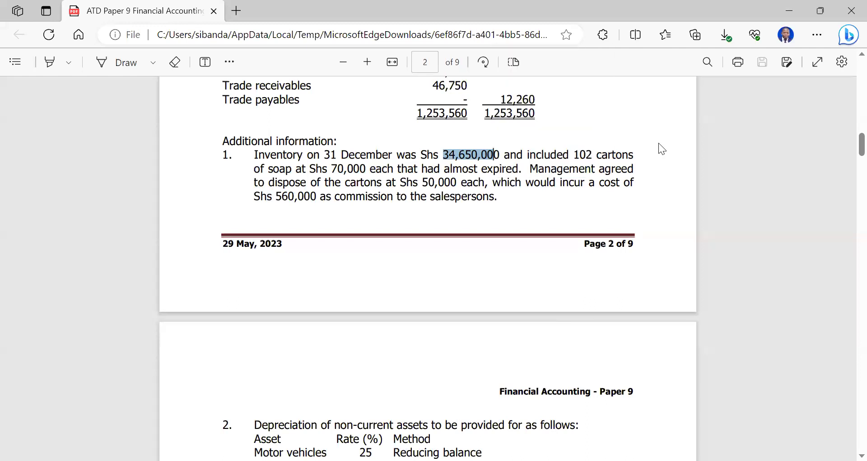
{"action": "left_click_drag", "start_coordinate": [529, 153], "coordinate": [518, 170]}
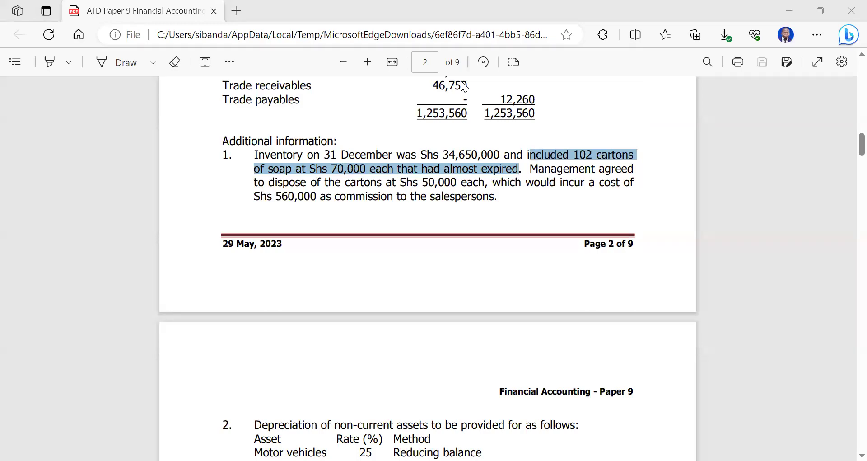
Step: Switch to the Excel workbook and move the net realisable value amount from H15 to H14, beside its Add Net realisable Value label
{"action": "key", "text": "alt+Tab"}
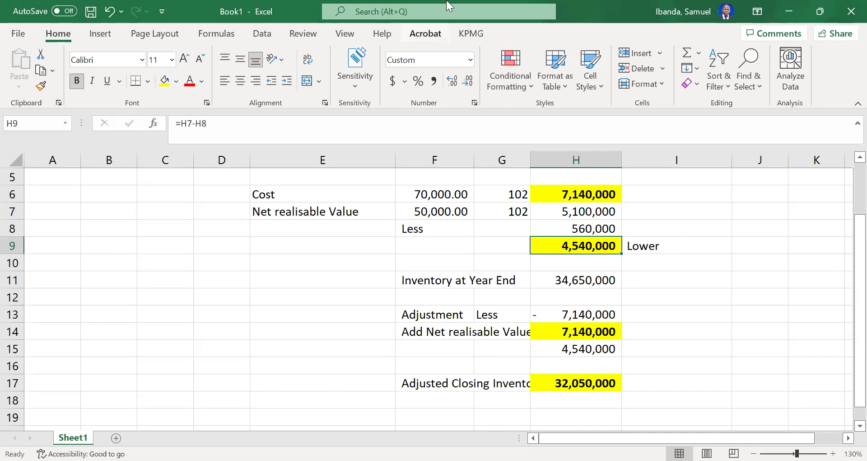
{"action": "left_click", "coordinate": [603, 278]}
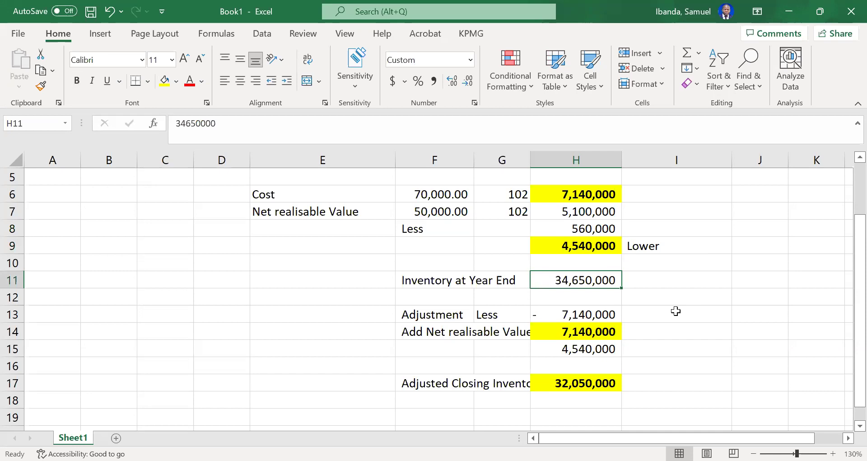
{"action": "left_click", "coordinate": [571, 315]}
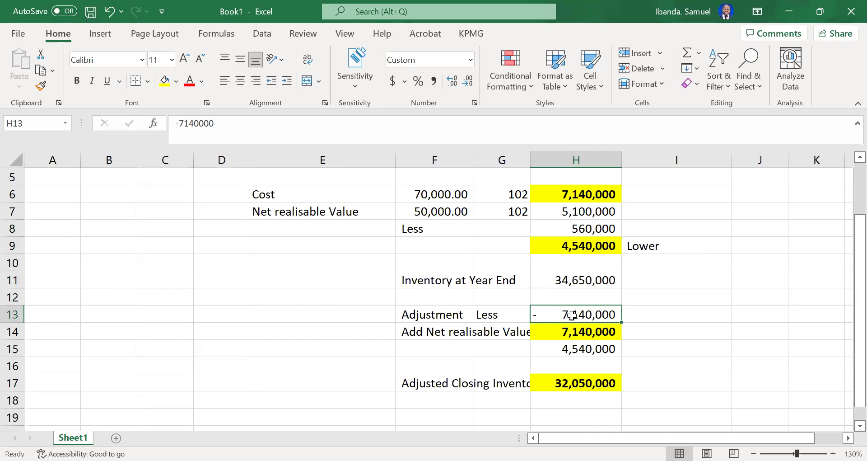
{"action": "left_click", "coordinate": [587, 338]}
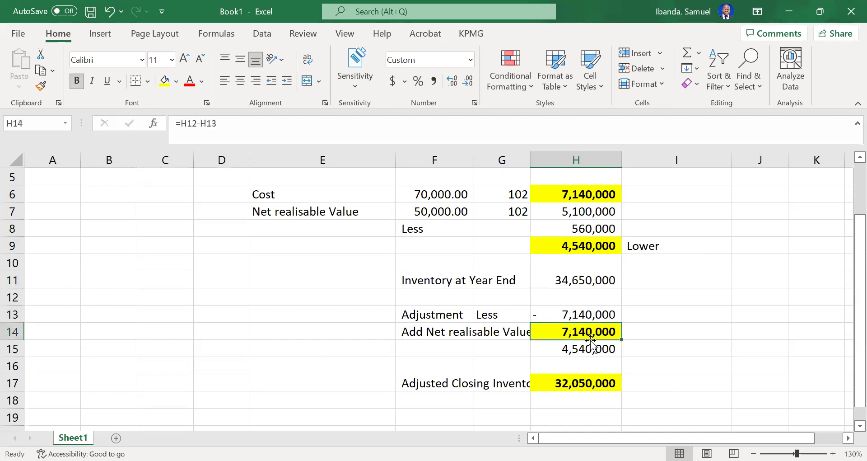
{"action": "left_click", "coordinate": [599, 348]}
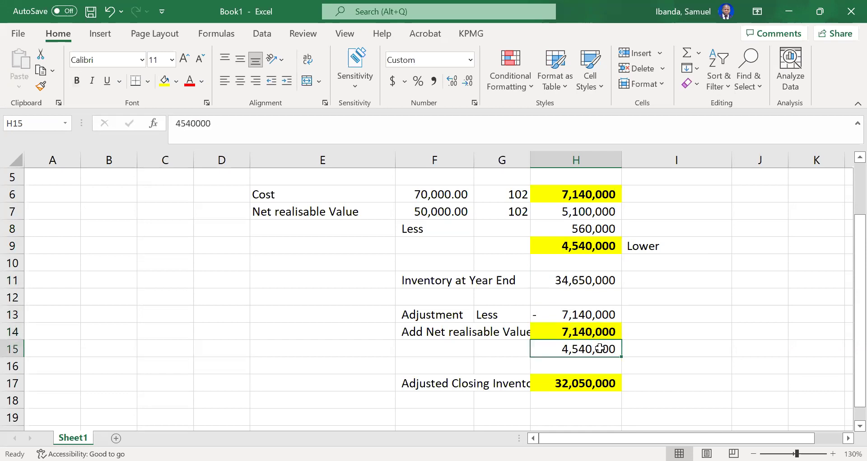
{"action": "key", "text": "ctrl+c"}
{"action": "left_click", "coordinate": [603, 330]}
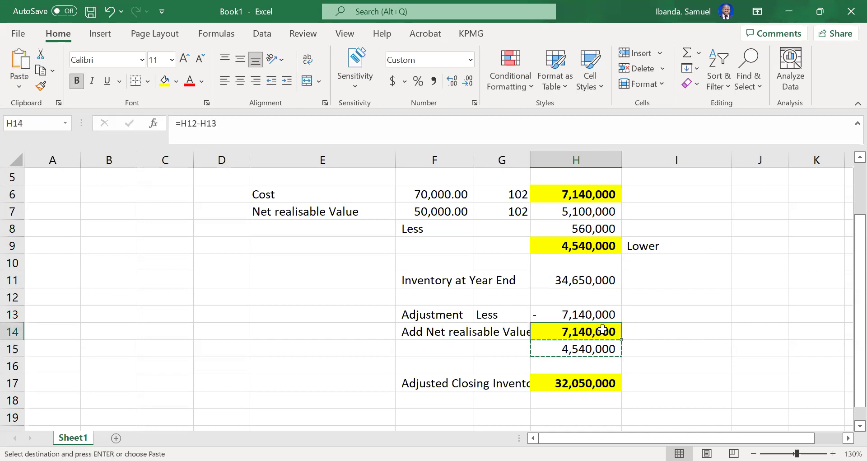
{"action": "key", "text": "Return"}
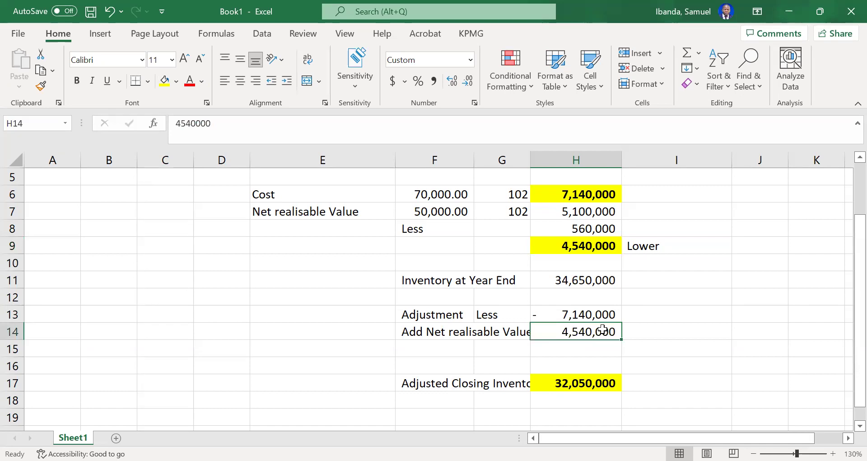
Step: Check which cells the Adjusted Closing Inventory formula in H17 adds together
{"action": "left_click", "coordinate": [600, 382]}
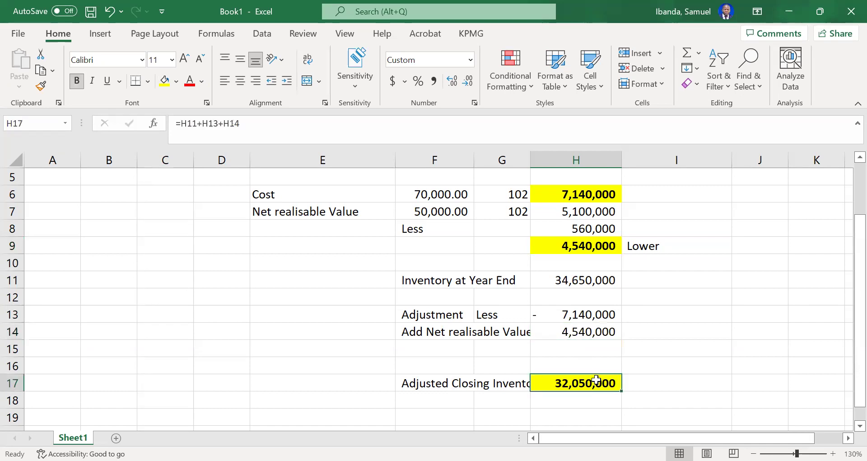
{"action": "double_click", "coordinate": [600, 382]}
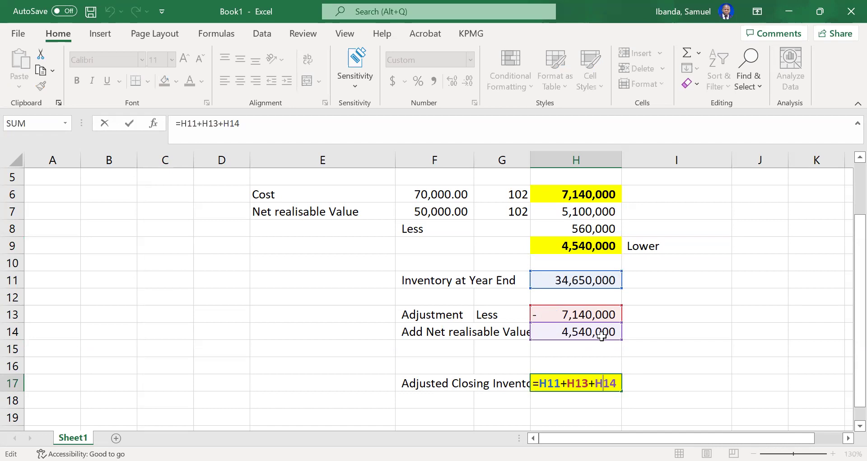
{"action": "key", "text": "Return"}
{"action": "left_click", "coordinate": [601, 377]}
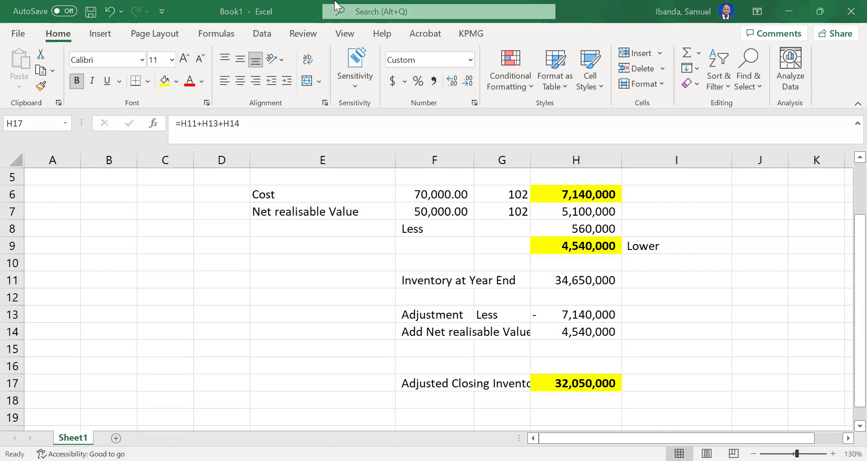
Step: Switch to the exam paper PDF in Edge and review the depreciation rates and methods for non-current assets in note 2
{"action": "key", "text": "alt+Tab"}
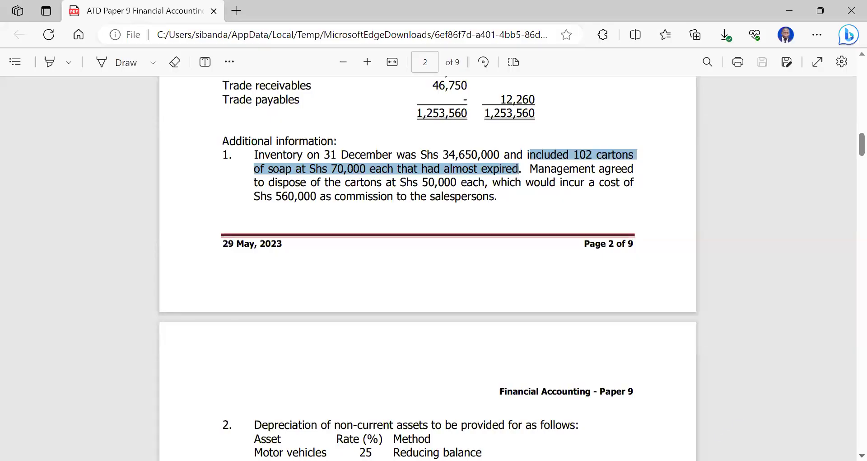
{"action": "scroll", "coordinate": [428, 271], "scroll_direction": "down", "scroll_amount": 5}
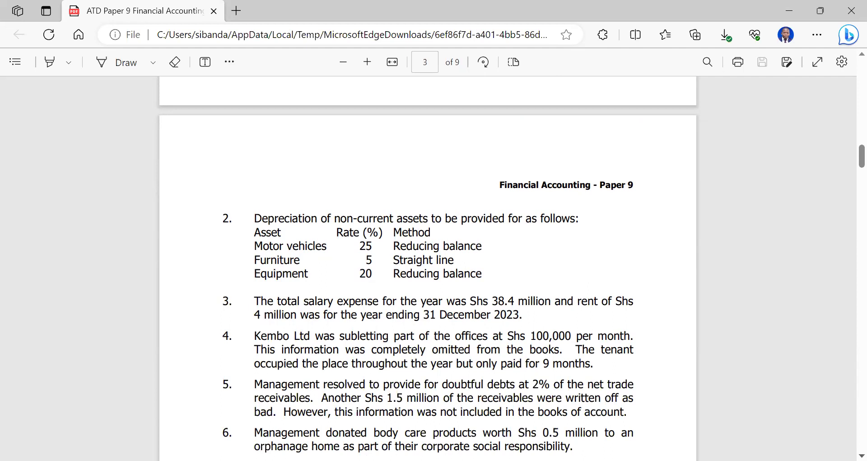
{"action": "left_click", "coordinate": [258, 216]}
{"action": "left_click_drag", "start_coordinate": [265, 217], "coordinate": [491, 273]}
{"action": "left_click", "coordinate": [488, 271]}
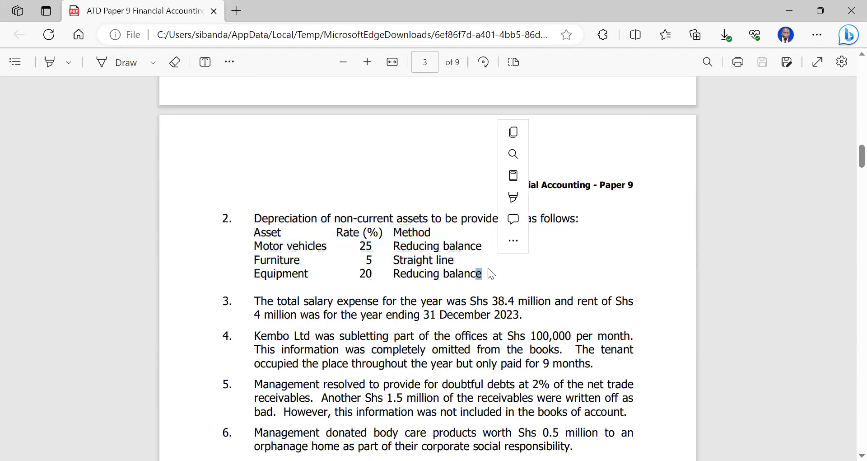
{"action": "left_click_drag", "start_coordinate": [254, 217], "coordinate": [482, 276]}
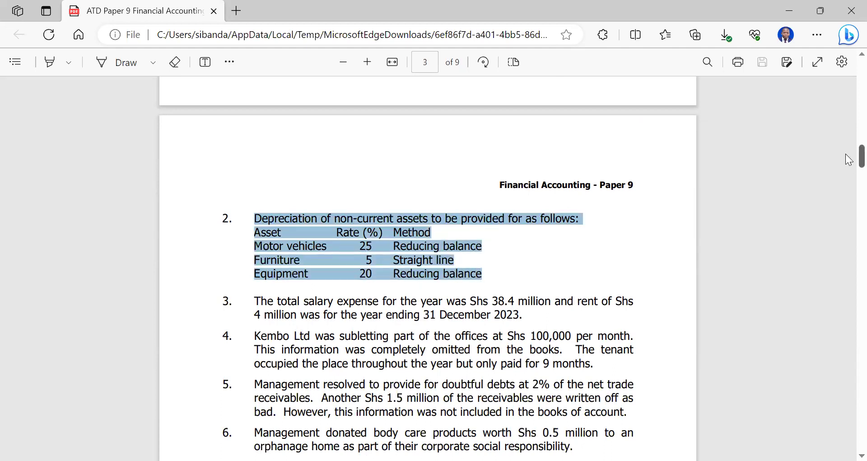
Step: Examine the land, motor vehicles, furniture and equipment balances and their accumulated depreciation in Question 1
{"action": "scroll", "coordinate": [849, 153], "scroll_direction": "up", "scroll_amount": 10}
{"action": "scroll", "coordinate": [845, 108], "scroll_direction": "up", "scroll_amount": 8}
{"action": "scroll", "coordinate": [846, 111], "scroll_direction": "down", "scroll_amount": 4}
{"action": "left_click_drag", "start_coordinate": [224, 295], "coordinate": [452, 325]}
{"action": "left_click", "coordinate": [223, 301]}
{"action": "left_click_drag", "start_coordinate": [223, 297], "coordinate": [465, 296]}
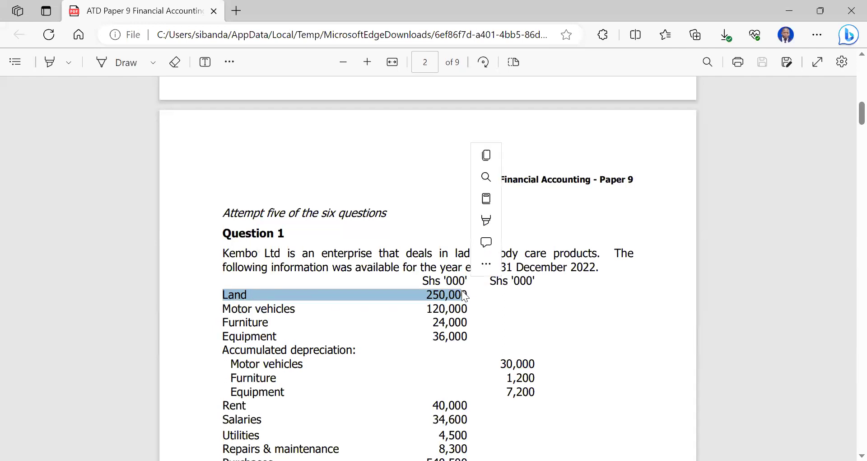
{"action": "left_click_drag", "start_coordinate": [232, 363], "coordinate": [376, 392]}
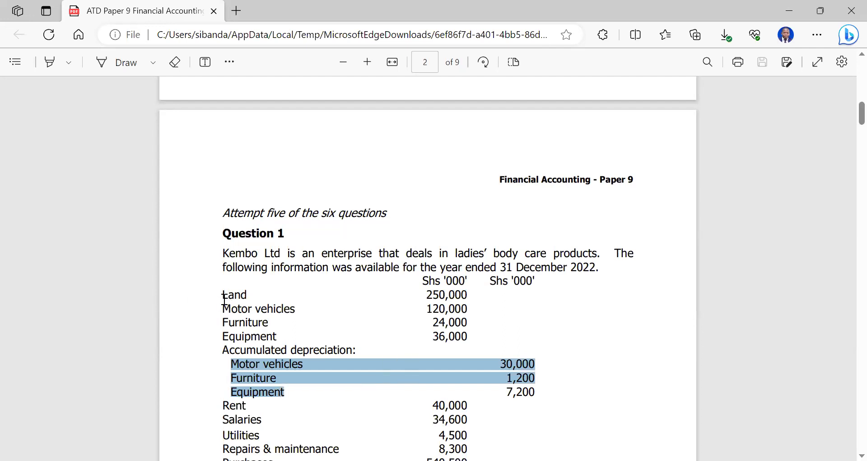
{"action": "left_click_drag", "start_coordinate": [225, 294], "coordinate": [246, 294]}
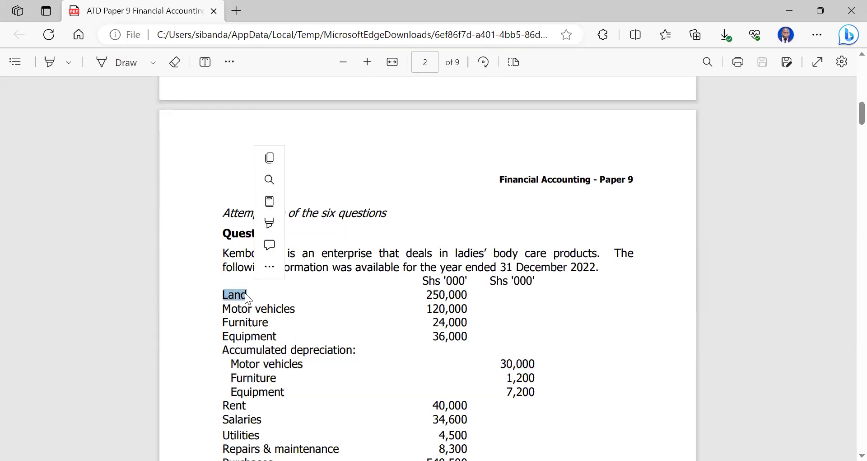